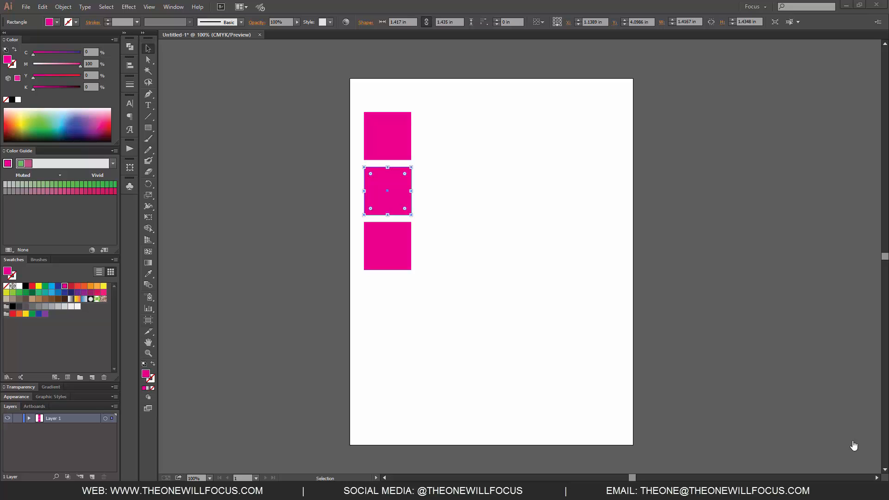
{"action": "left_click", "coordinate": [173, 7]}
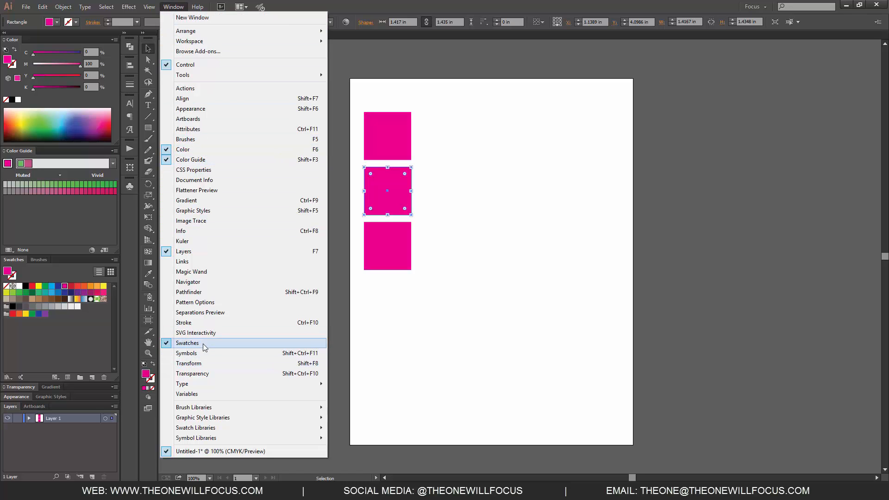
{"action": "left_click", "coordinate": [704, 177]}
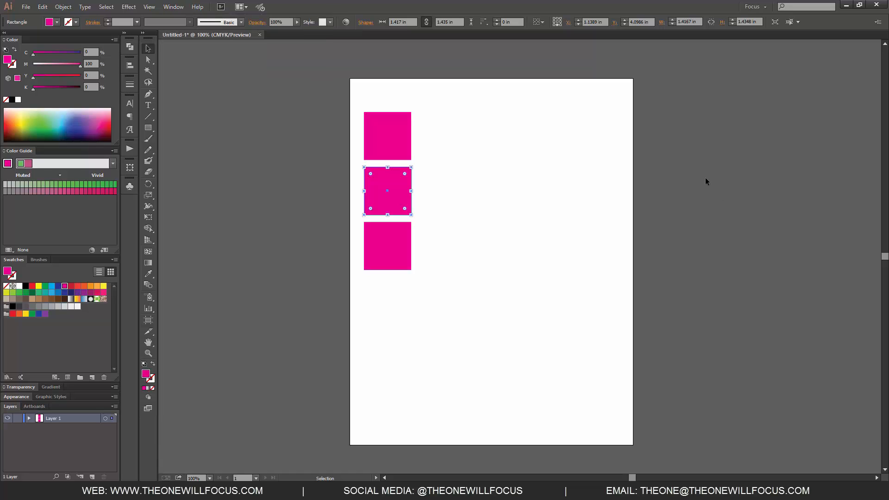
{"action": "key", "text": "ctrl+shift+b"}
{"action": "left_click", "coordinate": [568, 316]}
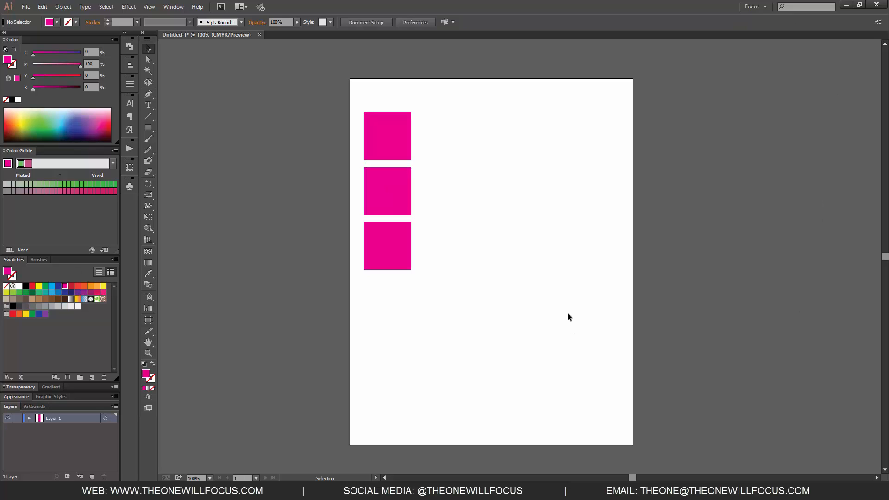
{"action": "key", "text": "m"}
{"action": "key", "text": "v"}
Switch the topmost magenta square's fill to the Grayscale colour model
{"action": "left_click_drag", "start_coordinate": [349, 87], "coordinate": [432, 152]}
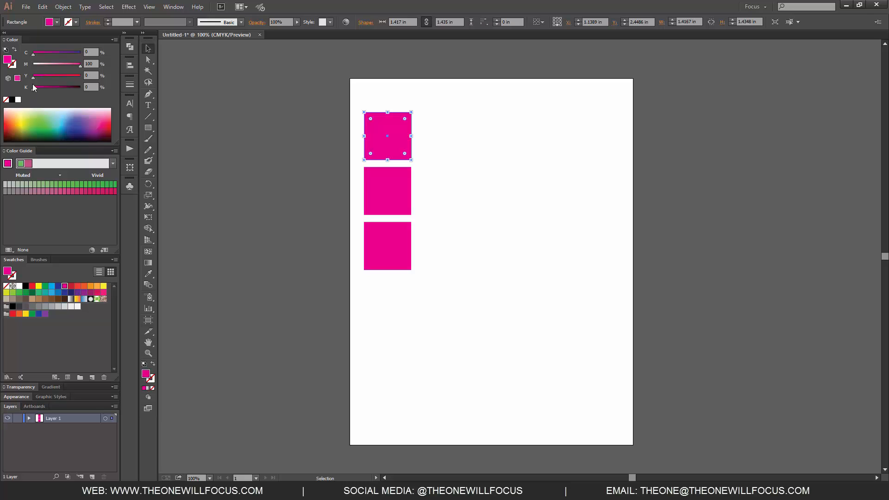
{"action": "left_click", "coordinate": [115, 40]}
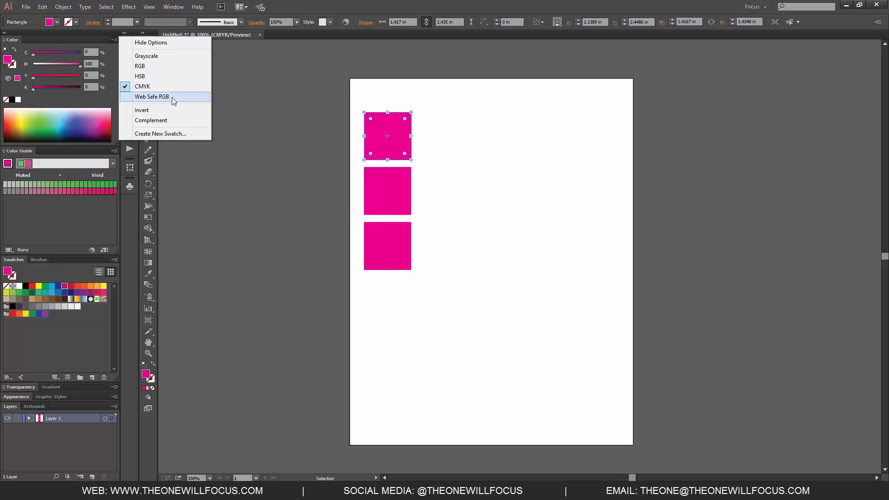
{"action": "left_click", "coordinate": [148, 56]}
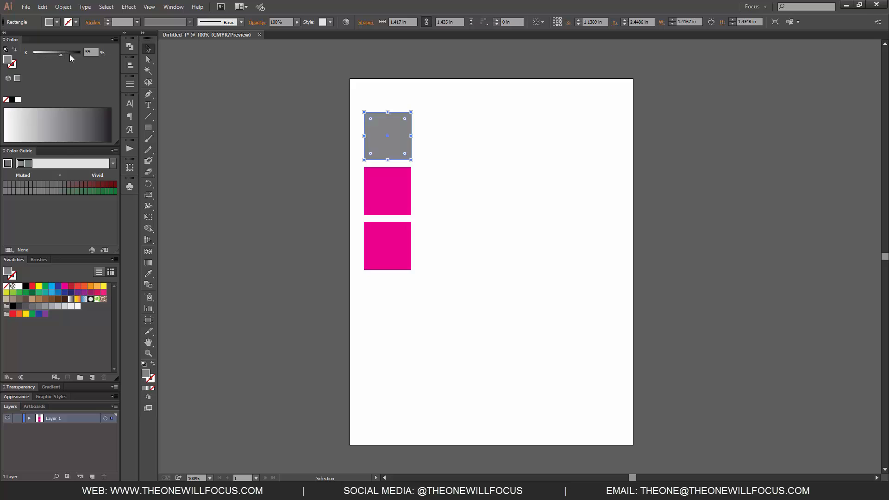
Change the topmost square's fill to the RGB colour model and lower its blue value to 52
{"action": "left_click", "coordinate": [118, 40]}
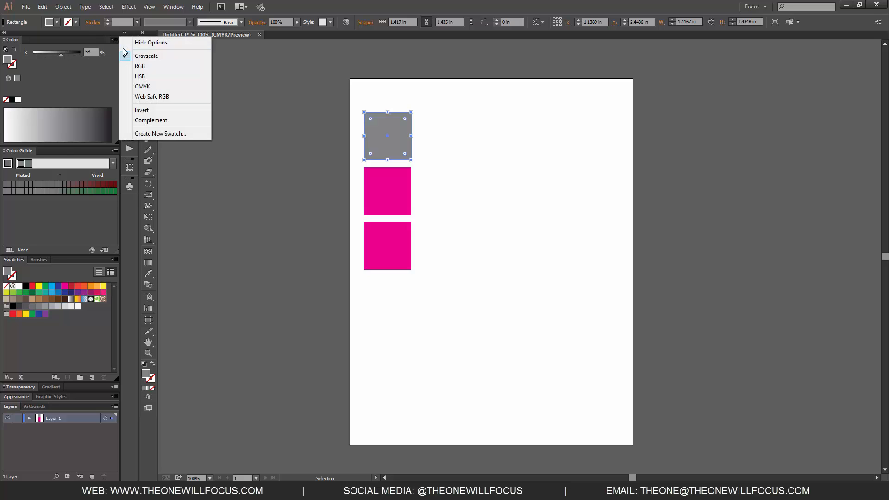
{"action": "left_click", "coordinate": [149, 67]}
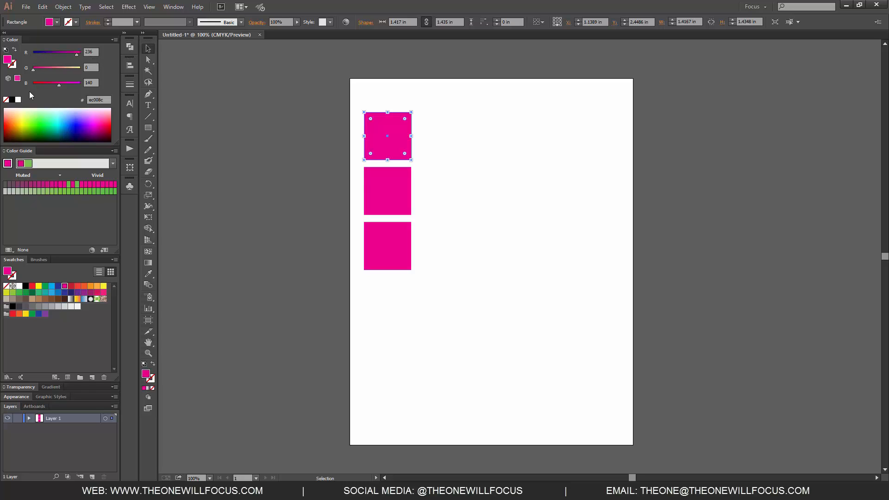
{"action": "left_click_drag", "start_coordinate": [59, 82], "coordinate": [43, 82]}
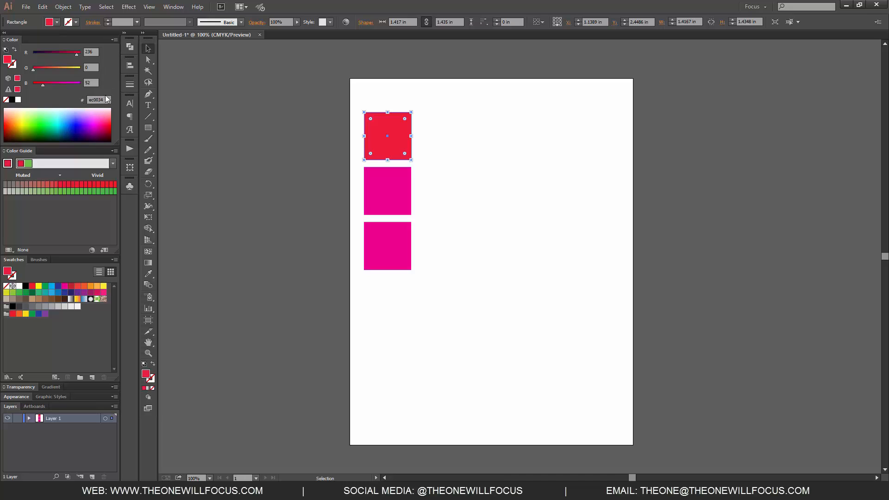
Switch the topmost square's fill to HSB and apply the suggested web-safe and in-gamut colour corrections
{"action": "left_click", "coordinate": [114, 40]}
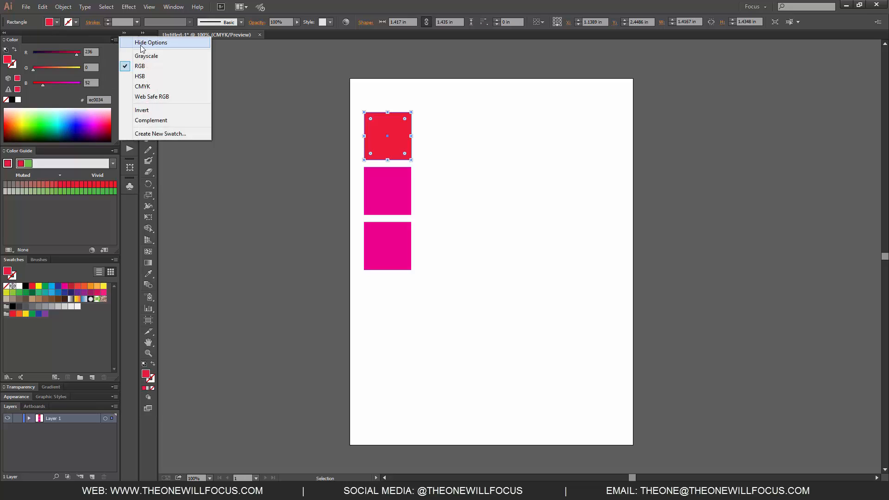
{"action": "left_click", "coordinate": [141, 75]}
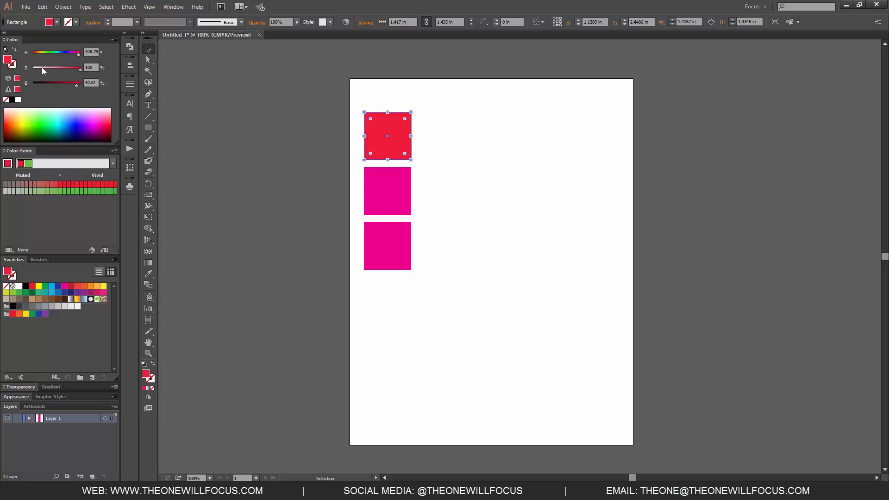
{"action": "left_click", "coordinate": [9, 78]}
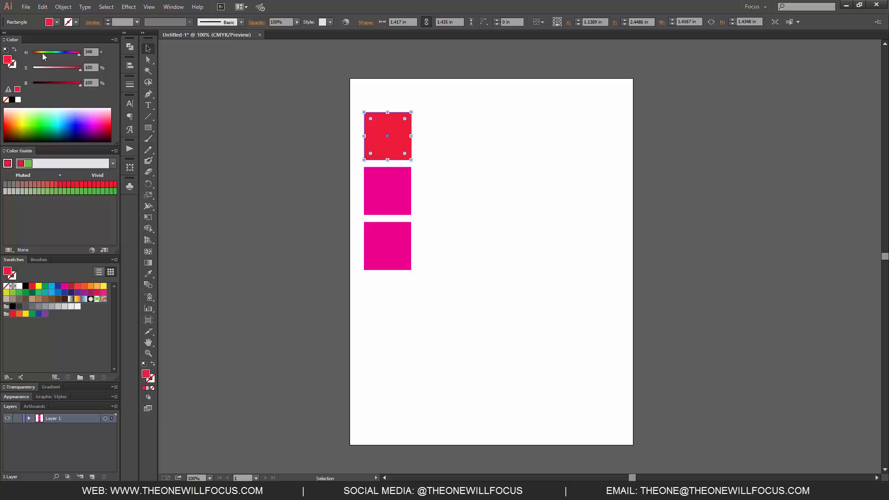
{"action": "left_click", "coordinate": [17, 90]}
{"action": "left_click", "coordinate": [114, 41]}
{"action": "left_click", "coordinate": [150, 80]}
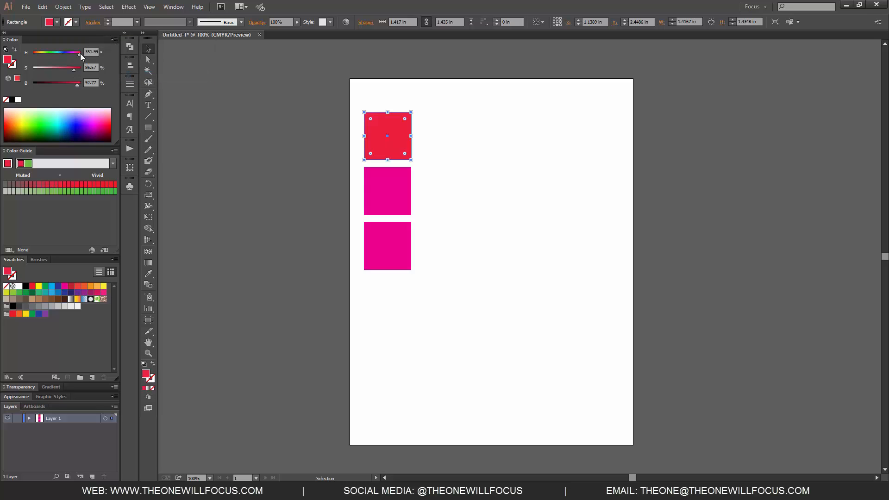
Switch the colour model through CMYK to Web Safe RGB and set the topmost square's red value to aa
{"action": "left_click", "coordinate": [115, 40]}
{"action": "left_click", "coordinate": [149, 86]}
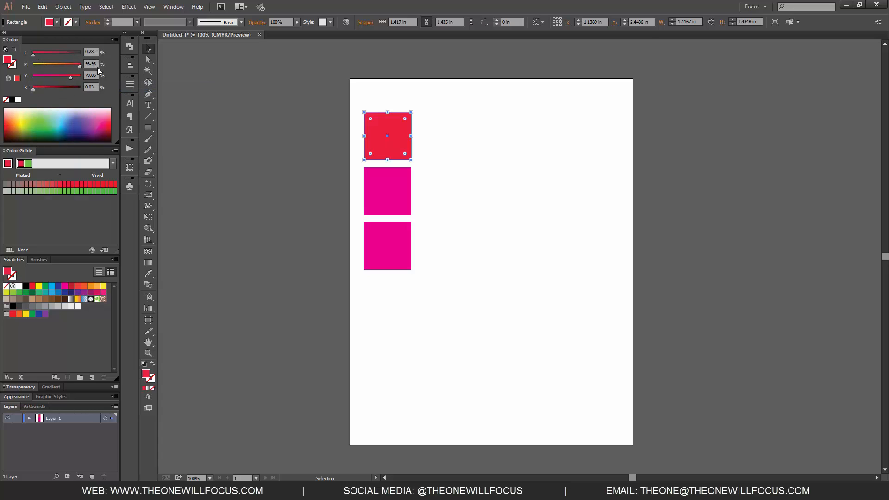
{"action": "left_click", "coordinate": [115, 40]}
{"action": "left_click", "coordinate": [150, 92]}
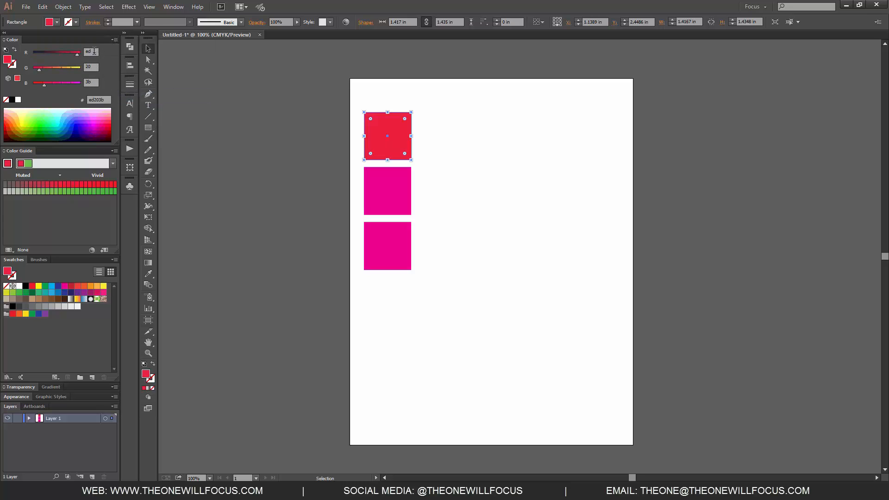
{"action": "left_click", "coordinate": [91, 52]}
{"action": "key", "text": "Tab"}
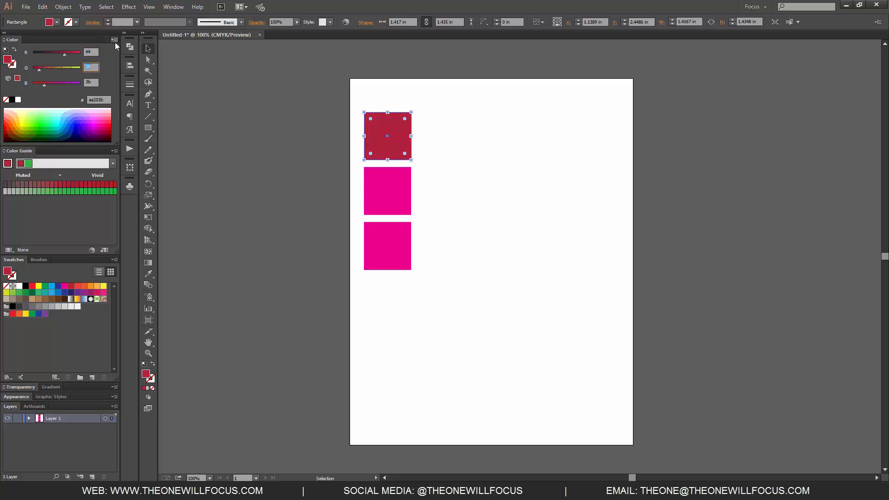
{"action": "left_click", "coordinate": [115, 40]}
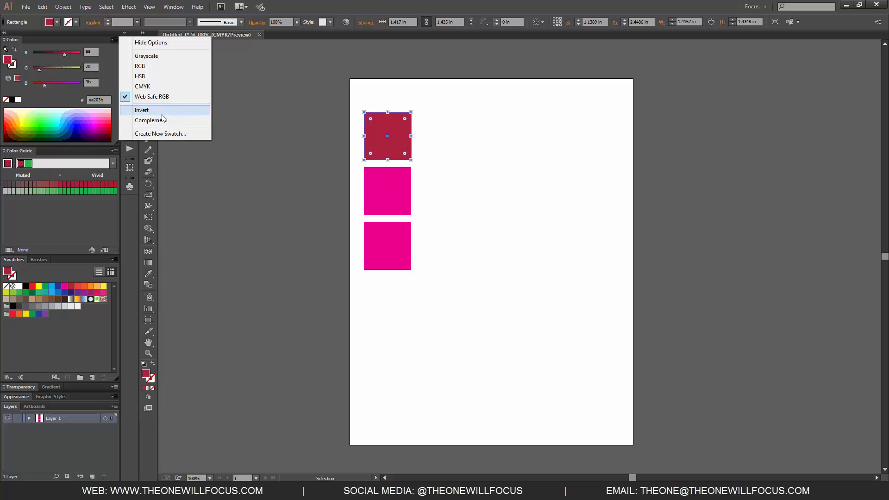
{"action": "left_click", "coordinate": [486, 170]}
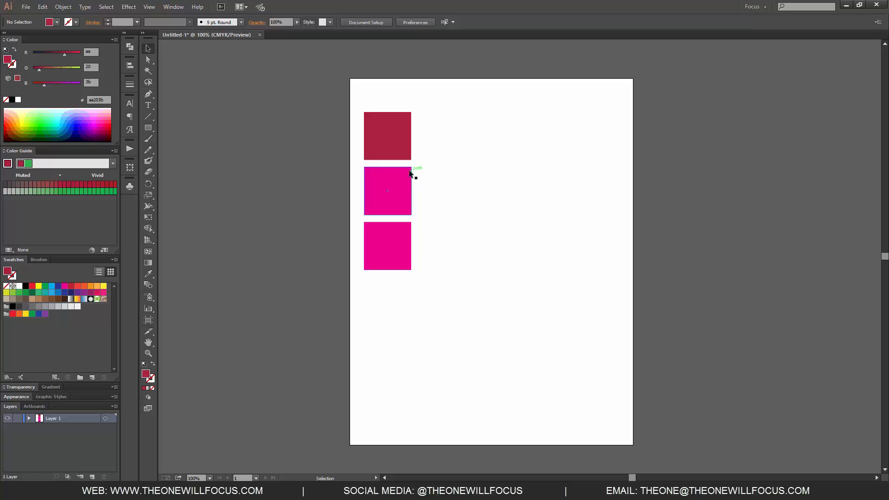
Duplicate the dark red square twice along the top row and distribute the three squares evenly horizontally
{"action": "left_click", "coordinate": [397, 147]}
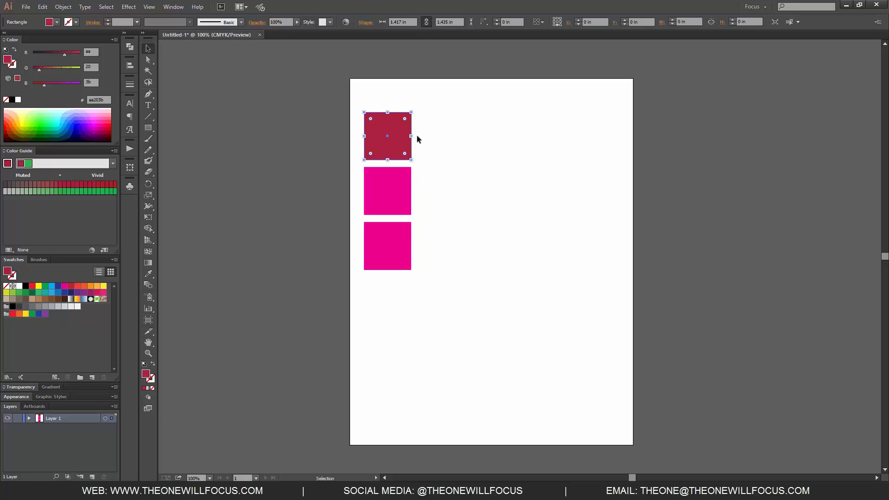
{"action": "left_click_drag", "start_coordinate": [388, 132], "coordinate": [502, 135]}
{"action": "double_click", "coordinate": [437, 135]}
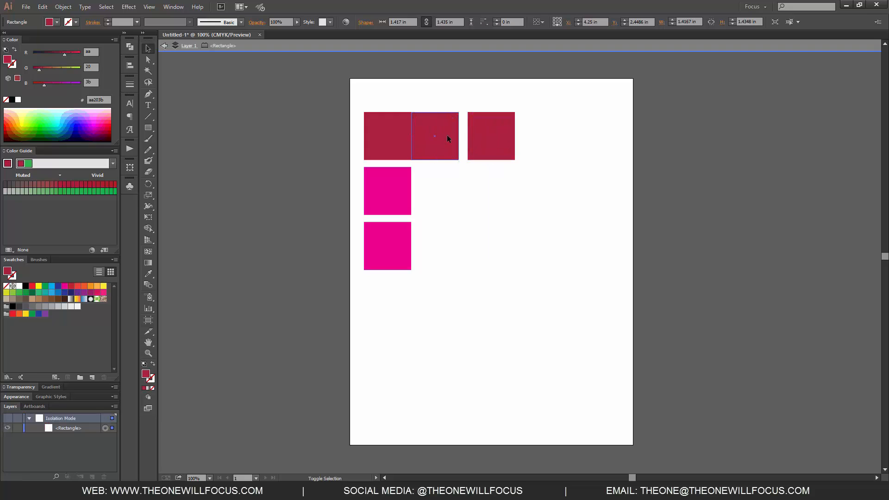
{"action": "double_click", "coordinate": [551, 174]}
{"action": "left_click_drag", "start_coordinate": [557, 159], "coordinate": [342, 89]}
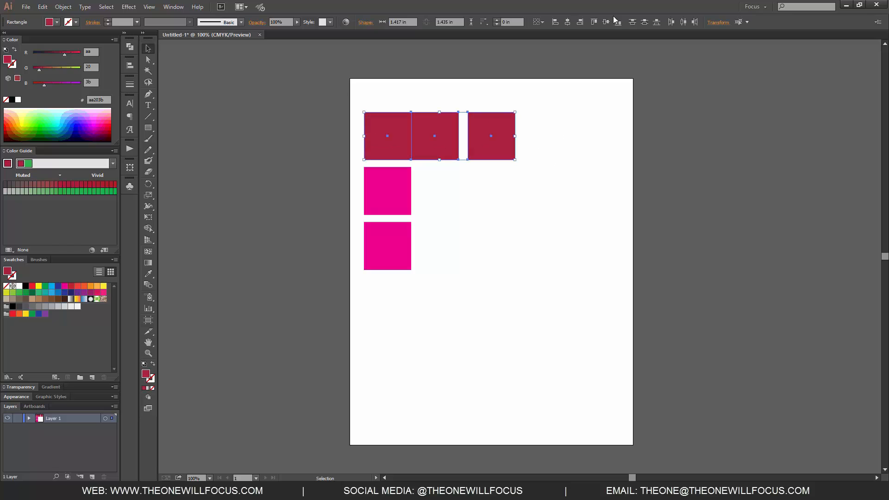
{"action": "left_click", "coordinate": [683, 22]}
{"action": "left_click", "coordinate": [526, 226]}
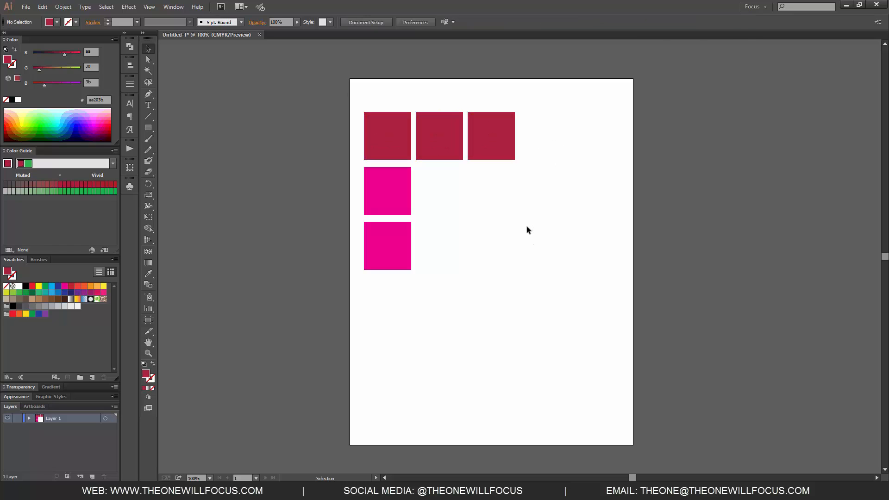
Invert the fill colour of the middle square in the top row
{"action": "left_click", "coordinate": [450, 138]}
{"action": "left_click", "coordinate": [114, 40]}
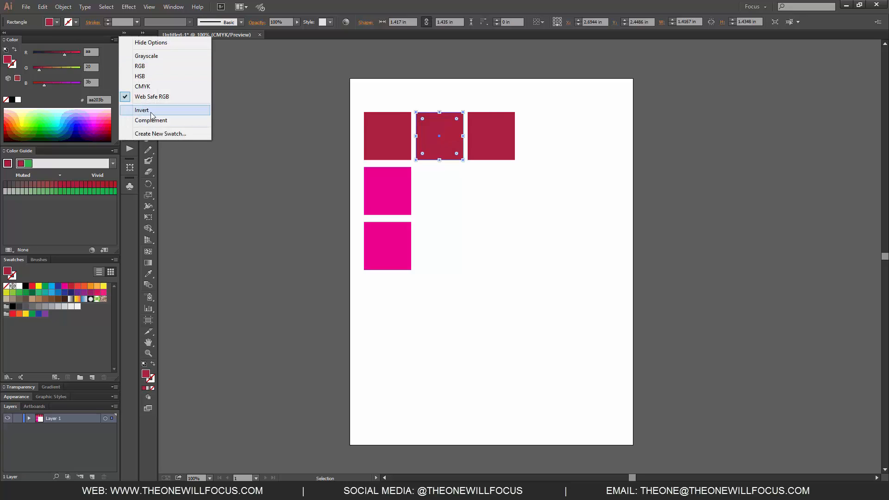
{"action": "left_click", "coordinate": [148, 110]}
Change the fill of the third square in the top row to its complement colour
{"action": "left_click", "coordinate": [482, 116]}
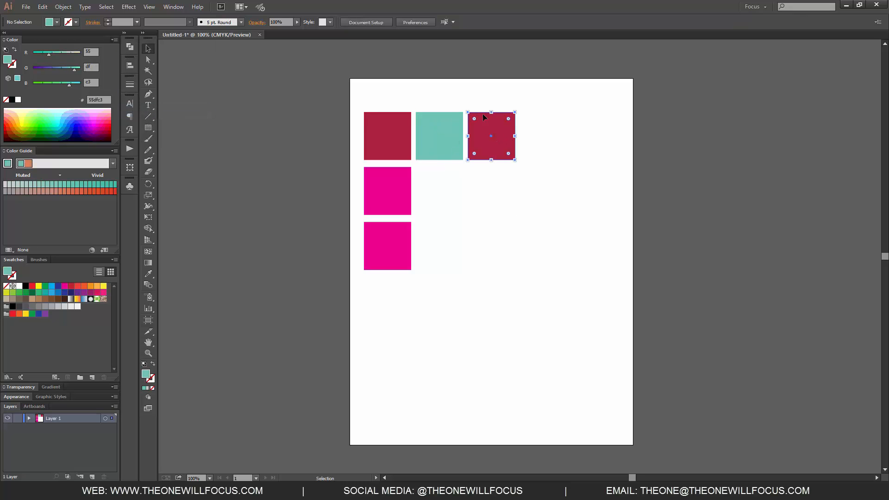
{"action": "left_click", "coordinate": [113, 40]}
{"action": "left_click", "coordinate": [152, 120]}
{"action": "left_click", "coordinate": [532, 135]}
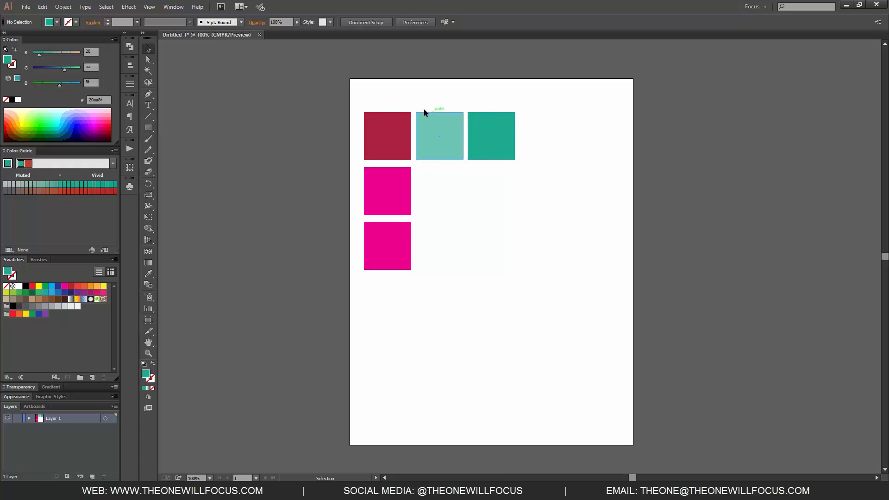
Set the colour model to RGB and compare the RGB values of the inverted and complementary squares
{"action": "left_click", "coordinate": [113, 39]}
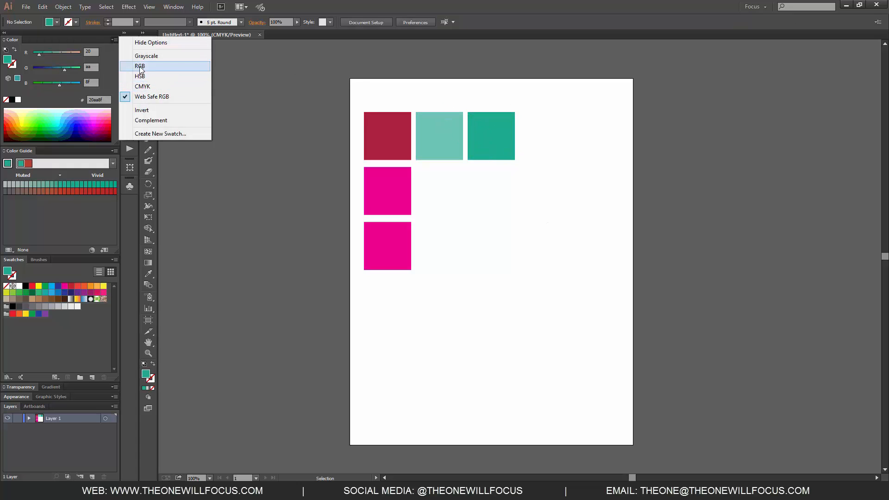
{"action": "left_click", "coordinate": [136, 66]}
{"action": "left_click", "coordinate": [452, 135]}
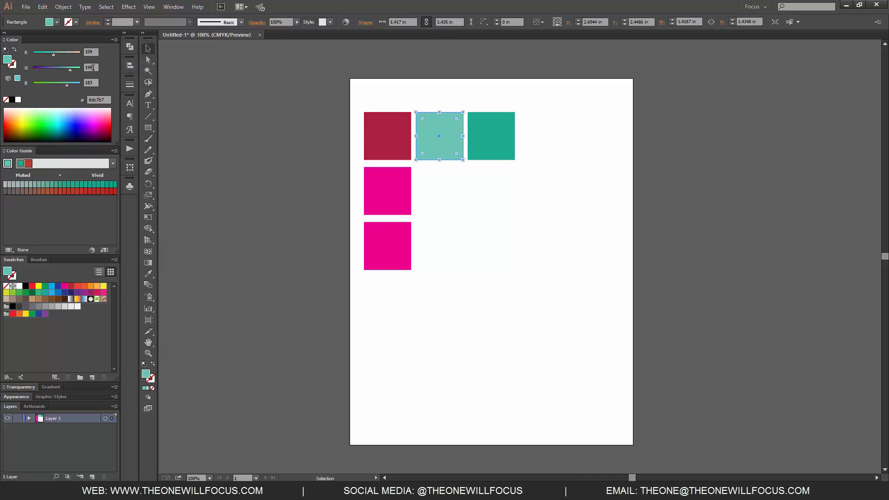
{"action": "left_click", "coordinate": [489, 133]}
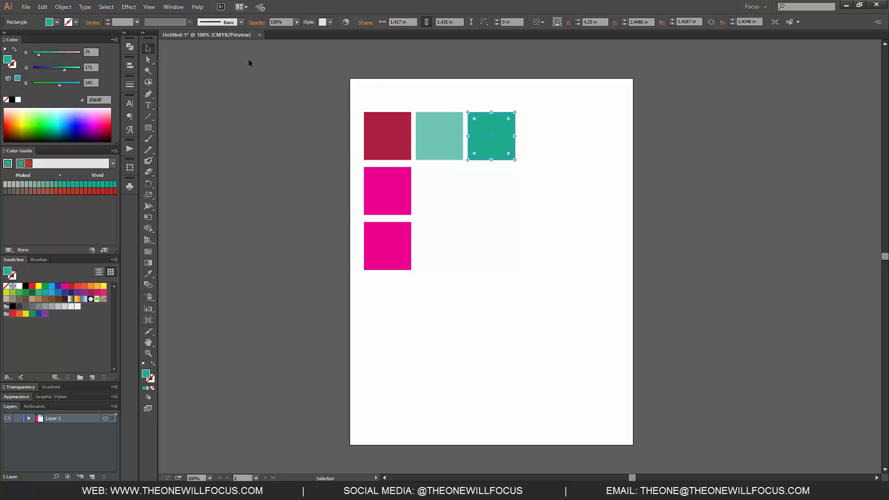
{"action": "left_click", "coordinate": [528, 218]}
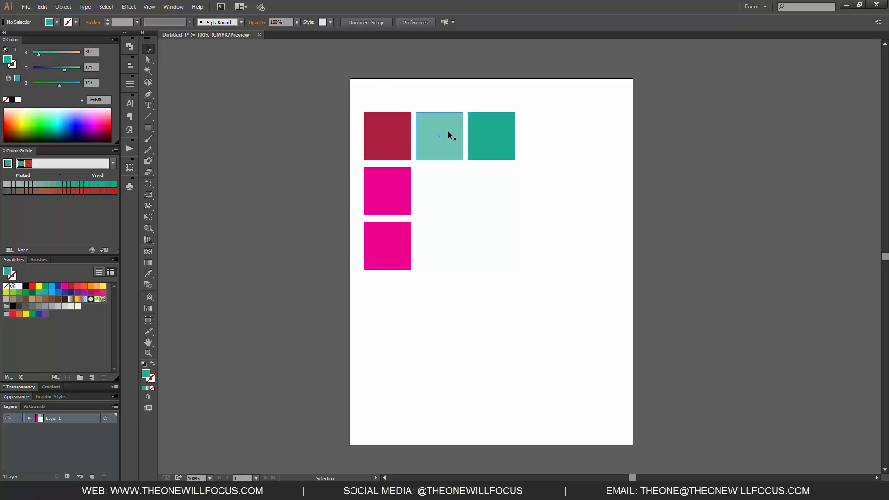
Recolour the dark red square blue from the colour spectrum, using RGB 40, 127, 255, and deselect it
{"action": "left_click", "coordinate": [388, 131]}
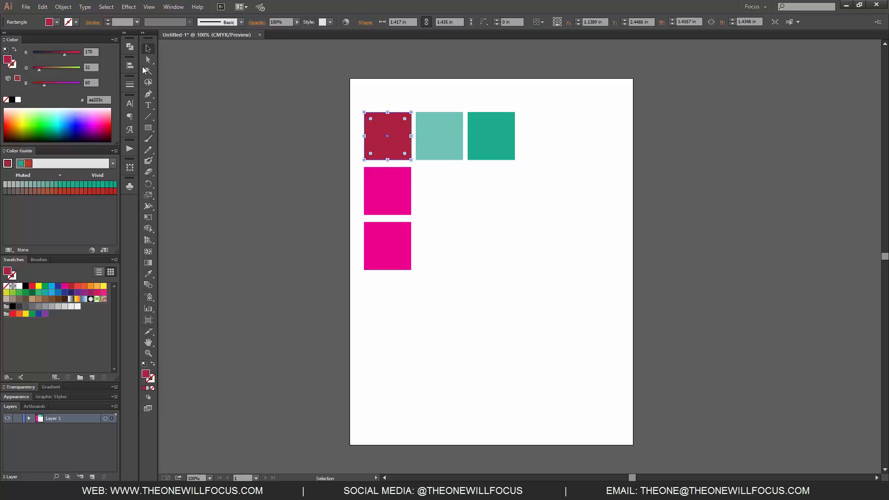
{"action": "left_click", "coordinate": [104, 113]}
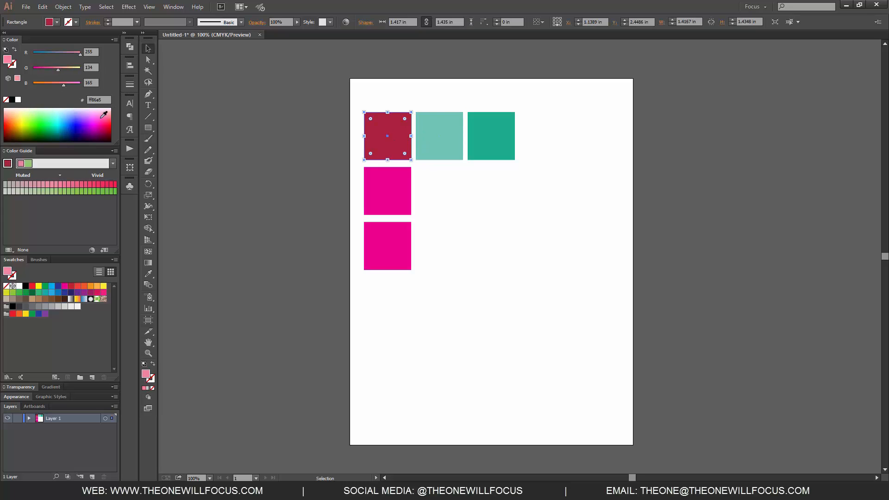
{"action": "left_click", "coordinate": [66, 120]}
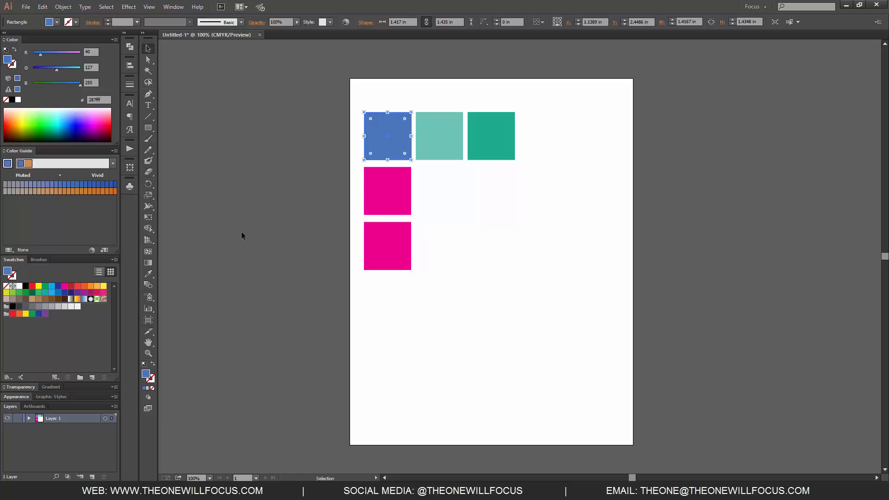
{"action": "left_click", "coordinate": [220, 231]}
Display the swatches in Small List View and open the Earthtone swatch library
{"action": "left_click", "coordinate": [115, 259]}
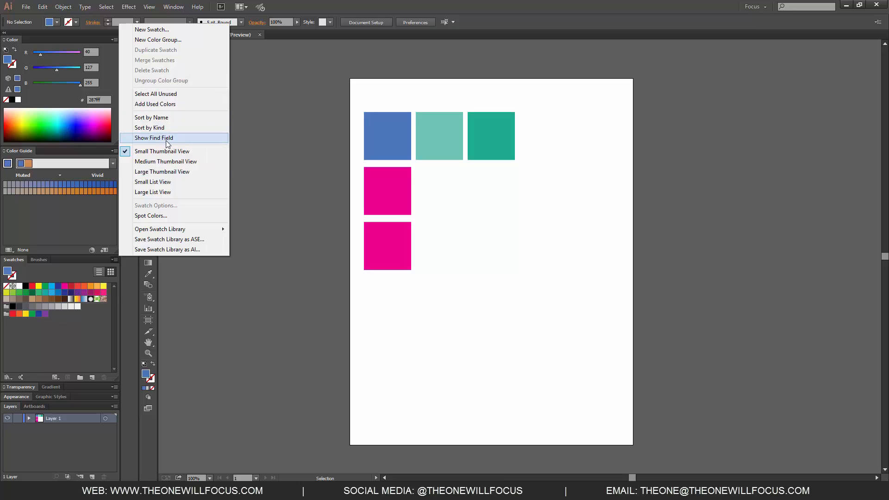
{"action": "left_click", "coordinate": [165, 183]}
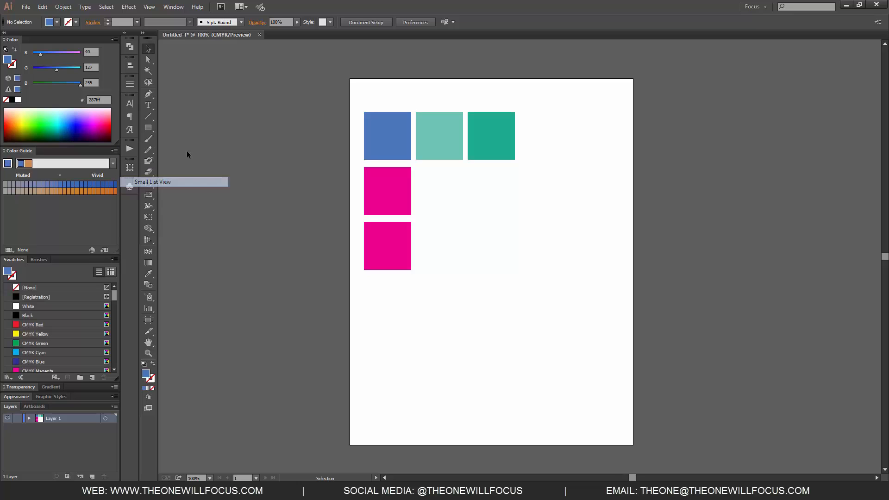
{"action": "left_click", "coordinate": [115, 259]}
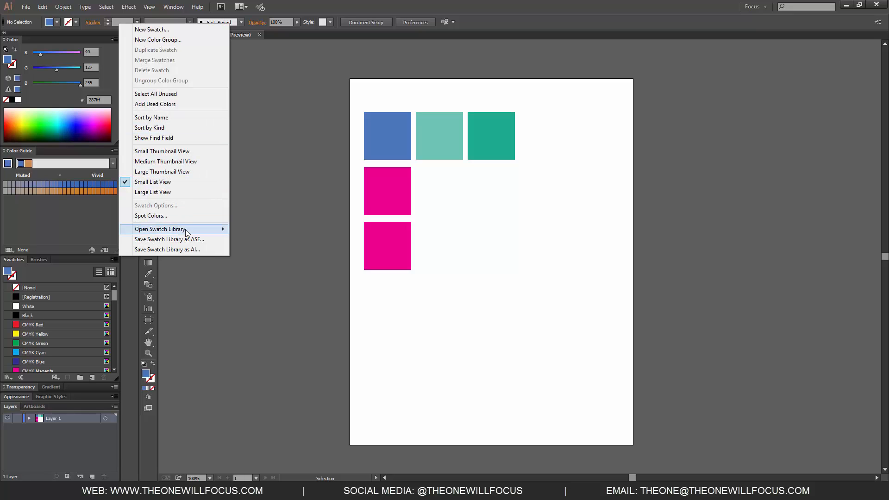
{"action": "mouse_move", "coordinate": [186, 228]}
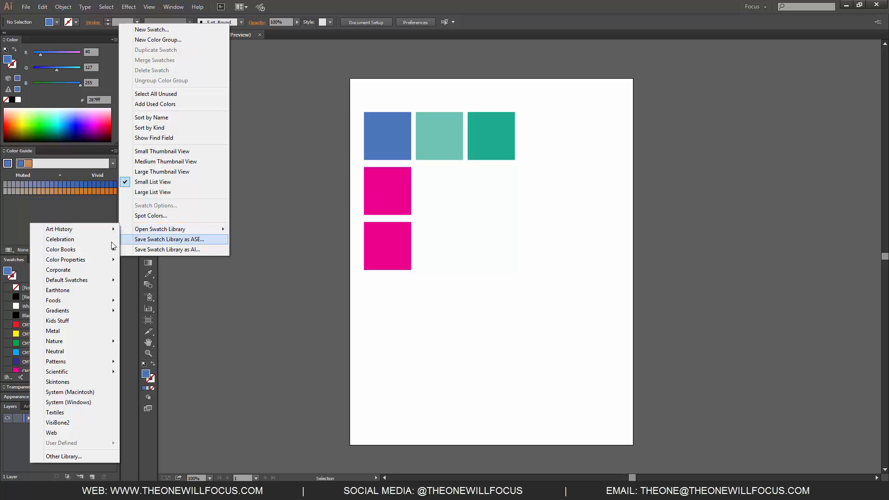
{"action": "mouse_move", "coordinate": [82, 309]}
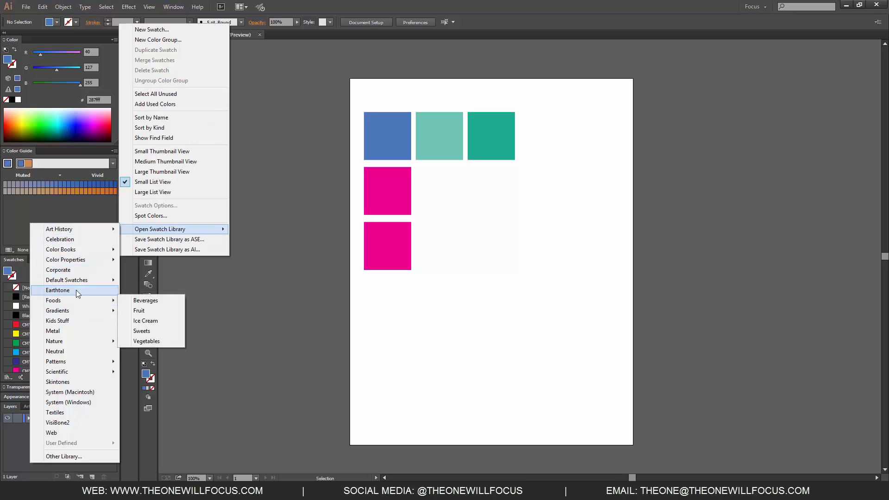
{"action": "left_click", "coordinate": [76, 289]}
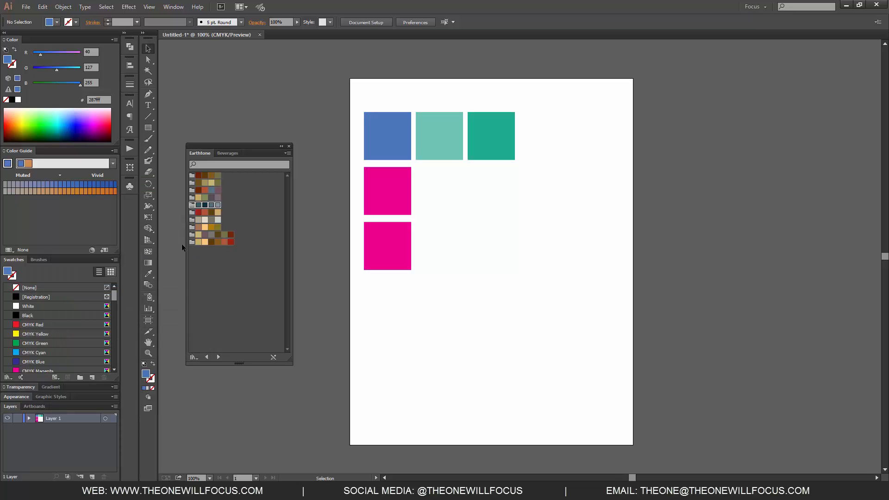
Return the swatches to Small Thumbnail View, add the dark teal Earthtone colour group to them and close the library
{"action": "left_click", "coordinate": [114, 258]}
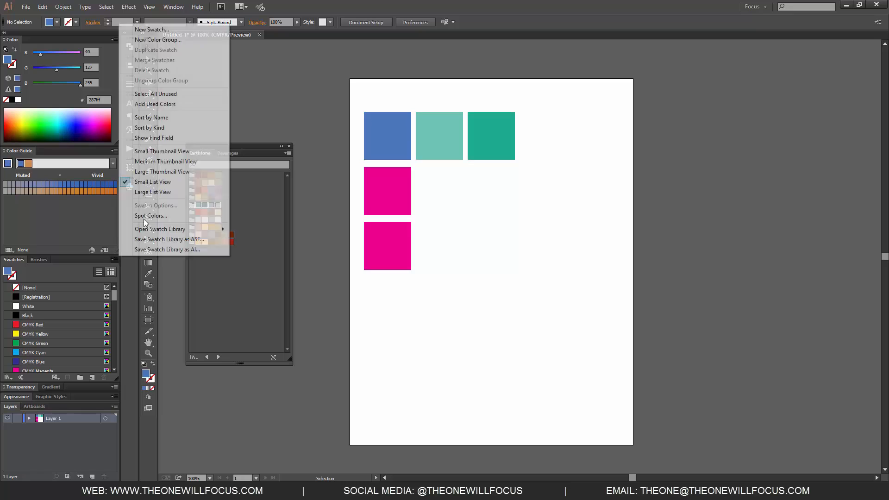
{"action": "left_click", "coordinate": [193, 151]}
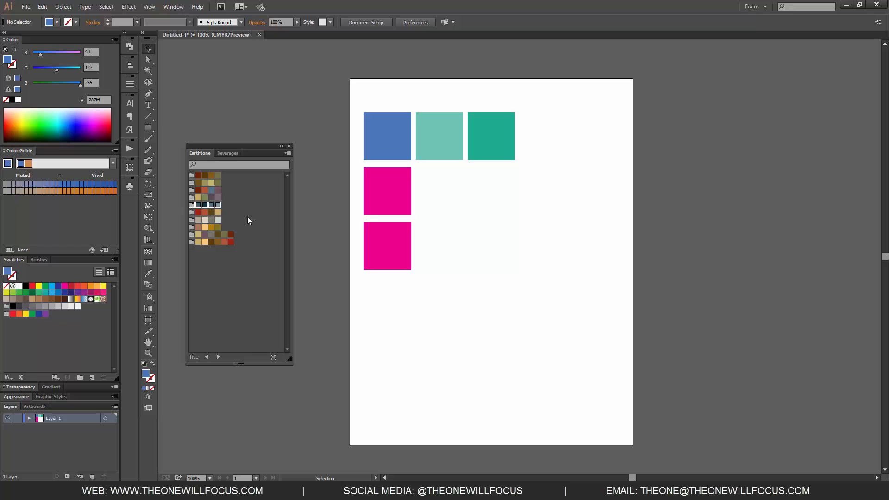
{"action": "left_click", "coordinate": [198, 206]}
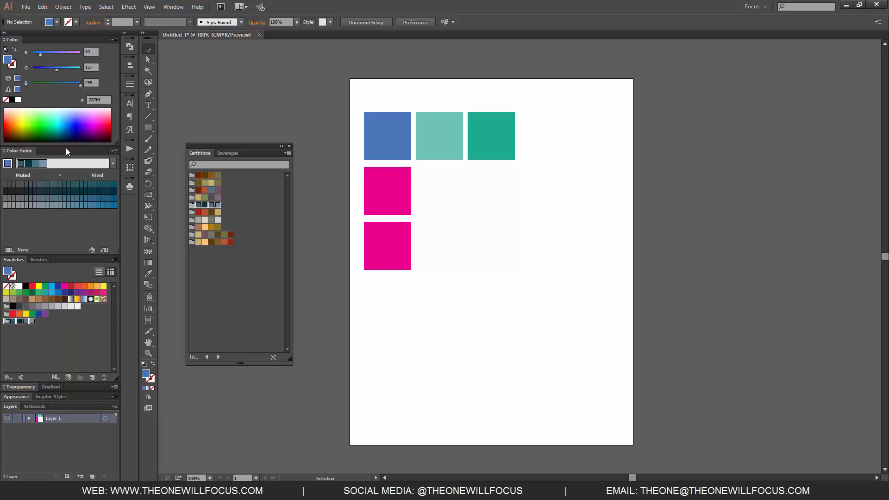
{"action": "left_click", "coordinate": [289, 147]}
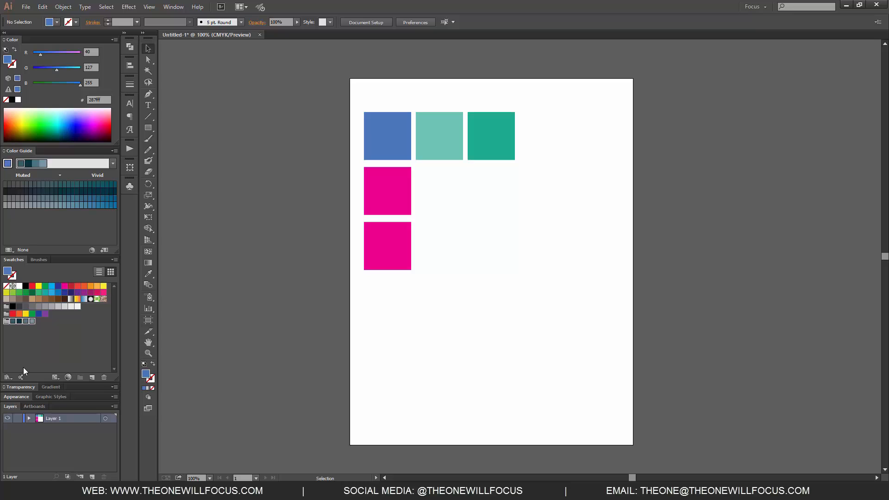
Filter the swatches to colour groups, patterns, gradients and plain colours in turn, and finish by showing all swatches
{"action": "left_click", "coordinate": [57, 378]}
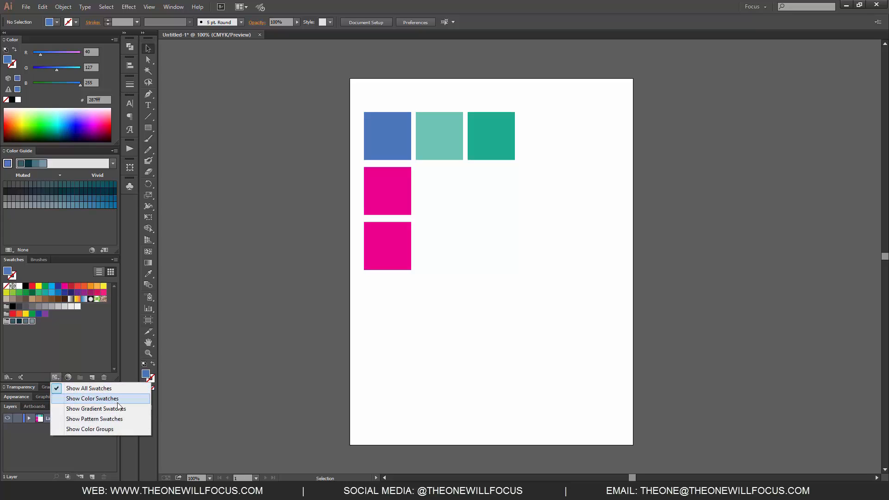
{"action": "left_click", "coordinate": [116, 428]}
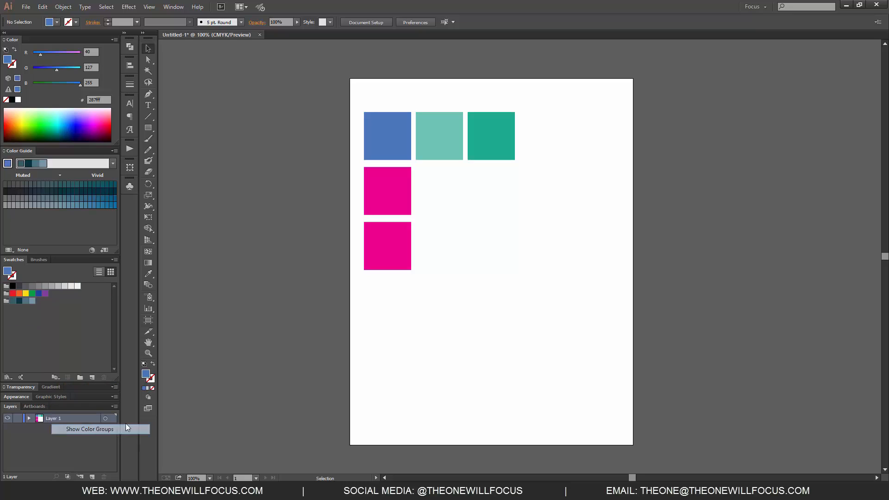
{"action": "left_click", "coordinate": [55, 376]}
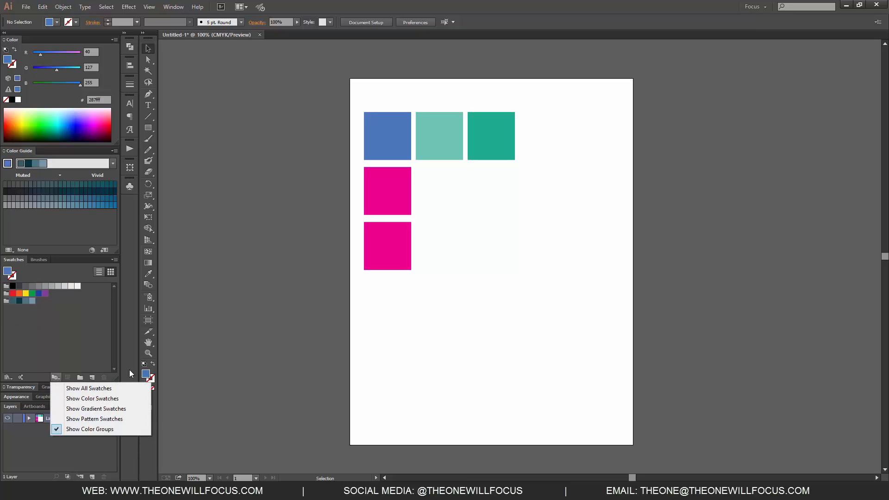
{"action": "left_click", "coordinate": [115, 419]}
{"action": "left_click", "coordinate": [55, 377]}
{"action": "left_click", "coordinate": [95, 409]}
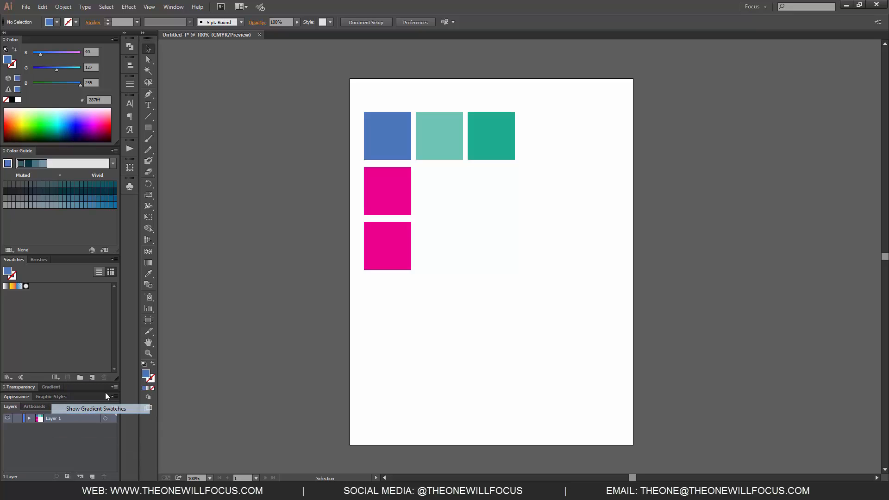
{"action": "left_click", "coordinate": [55, 376]}
{"action": "left_click", "coordinate": [79, 398]}
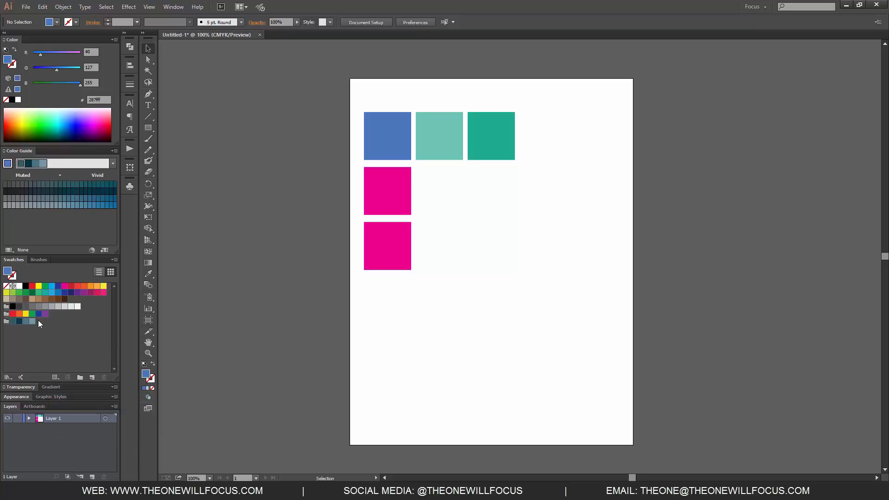
{"action": "left_click", "coordinate": [55, 377]}
{"action": "left_click", "coordinate": [107, 387]}
Compare the list and thumbnail views of the swatches, finishing in thumbnail view
{"action": "left_click", "coordinate": [99, 271]}
{"action": "left_click", "coordinate": [110, 273]}
{"action": "left_click", "coordinate": [98, 272]}
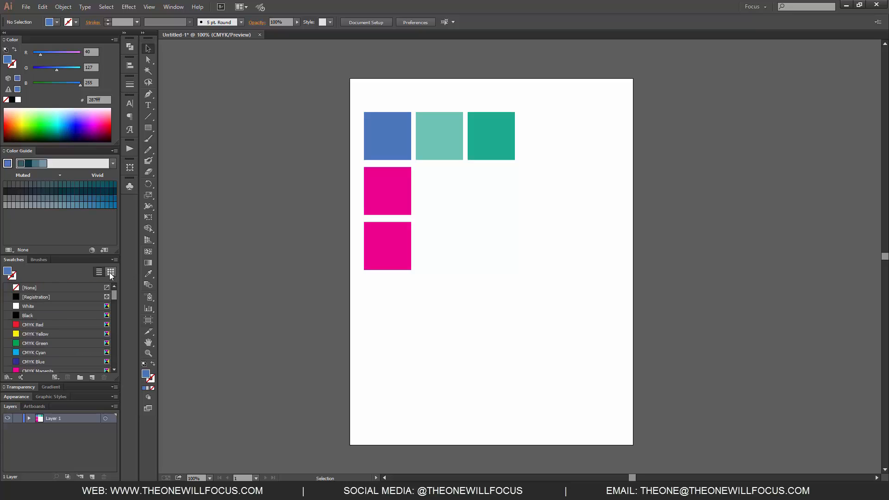
{"action": "left_click", "coordinate": [109, 273]}
{"action": "left_click", "coordinate": [99, 271]}
{"action": "left_click", "coordinate": [110, 272]}
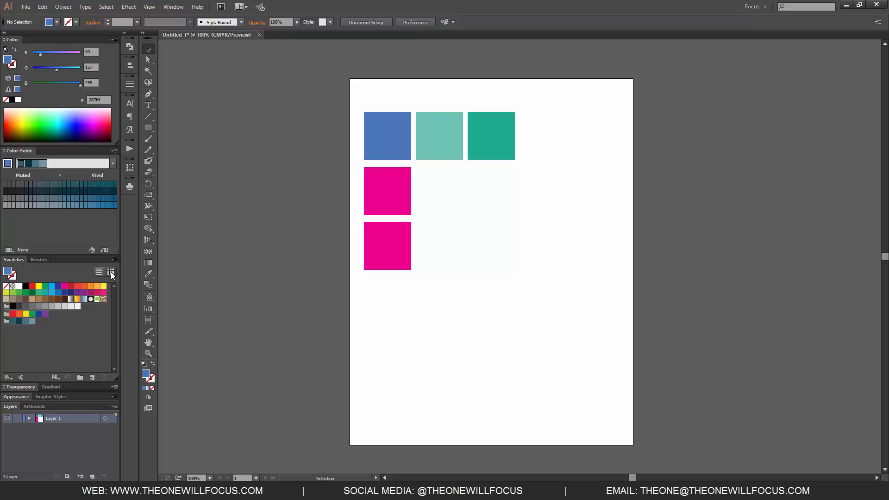
{"action": "left_click", "coordinate": [98, 271]}
{"action": "left_click", "coordinate": [110, 272]}
Compare the tints/shades and warm/cool variations in the colour guide, finishing with vivid/muted
{"action": "left_click", "coordinate": [113, 151]}
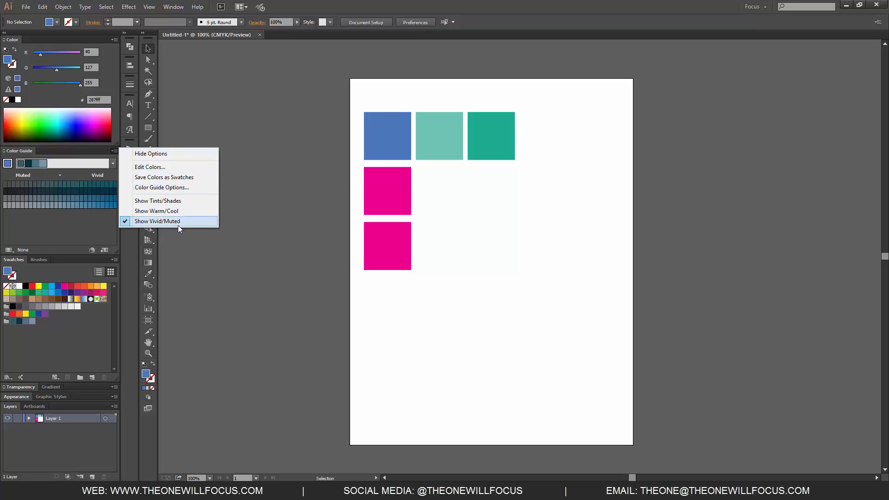
{"action": "left_click", "coordinate": [172, 201]}
{"action": "left_click", "coordinate": [114, 150]}
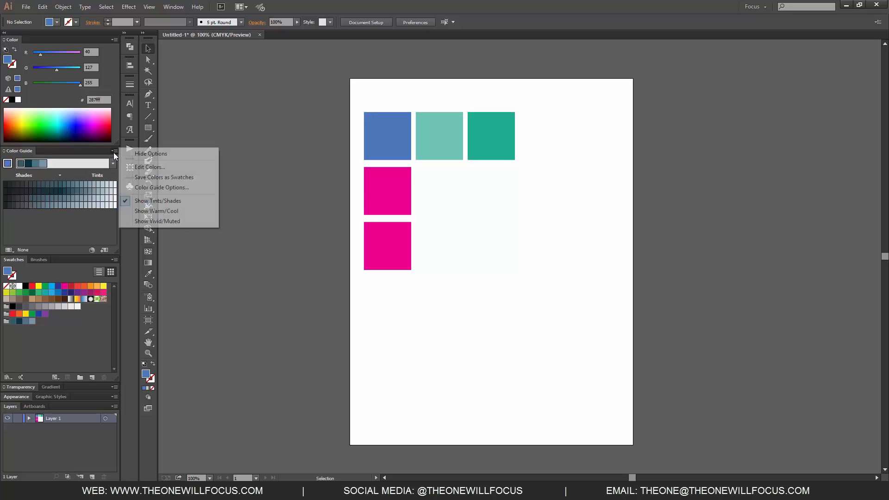
{"action": "left_click", "coordinate": [169, 211]}
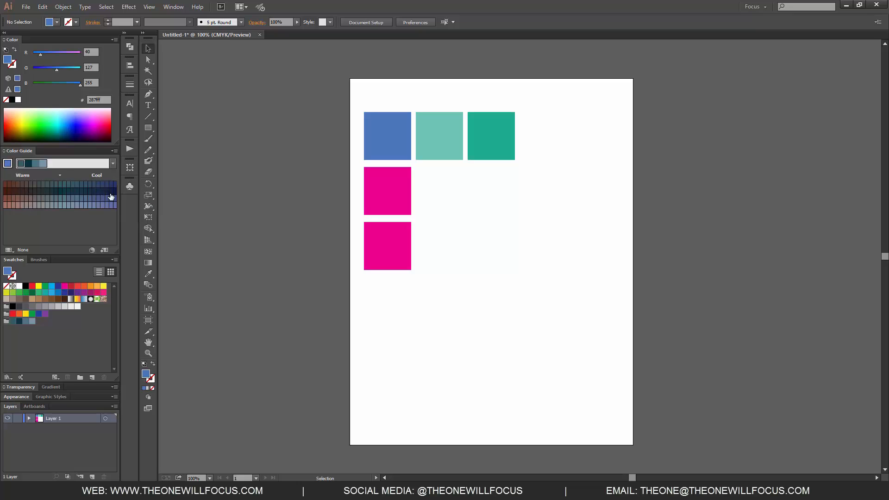
{"action": "left_click", "coordinate": [115, 151]}
{"action": "left_click", "coordinate": [169, 199]}
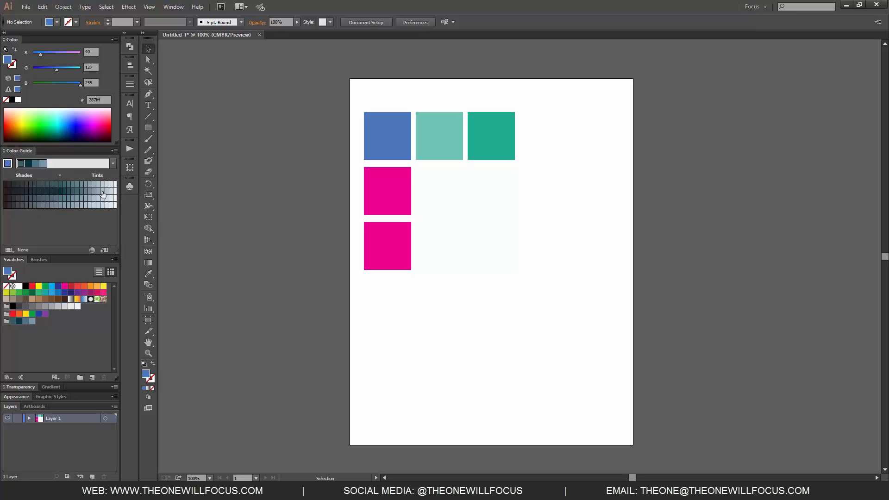
{"action": "left_click", "coordinate": [115, 151]}
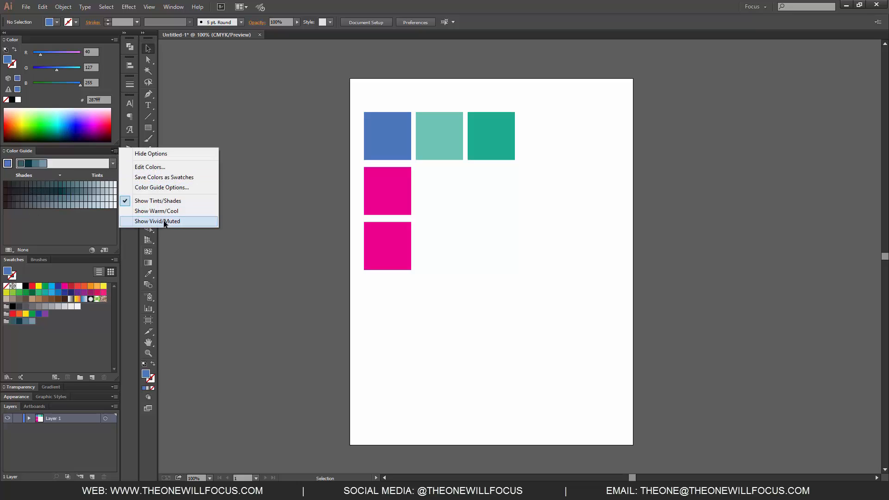
{"action": "left_click", "coordinate": [166, 221]}
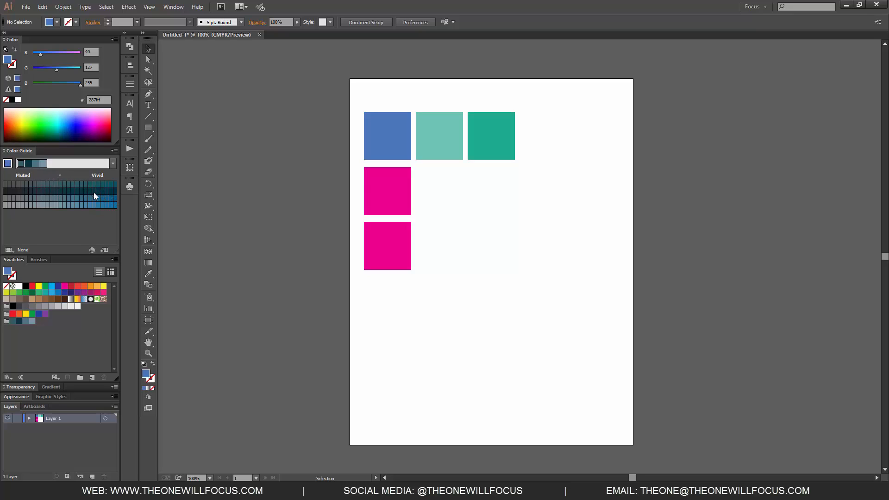
In the Color Guide Options, try 5 steps with a variation of 13%
{"action": "left_click", "coordinate": [115, 151]}
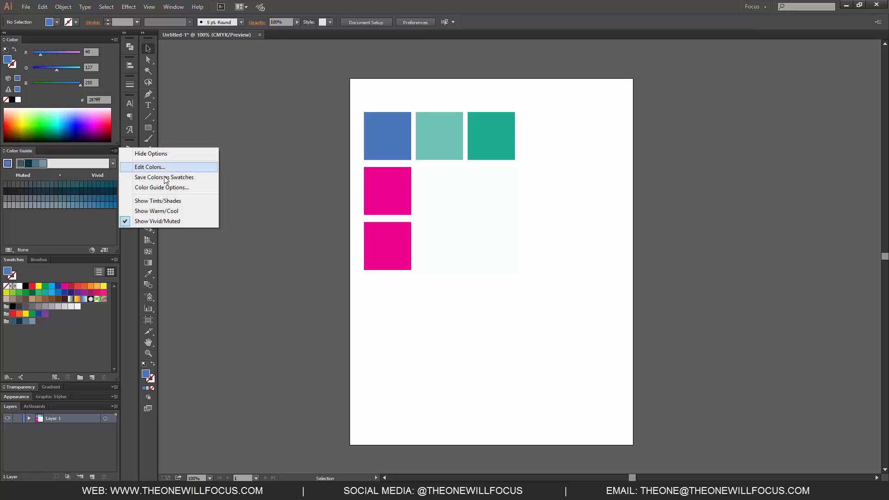
{"action": "left_click", "coordinate": [185, 188]}
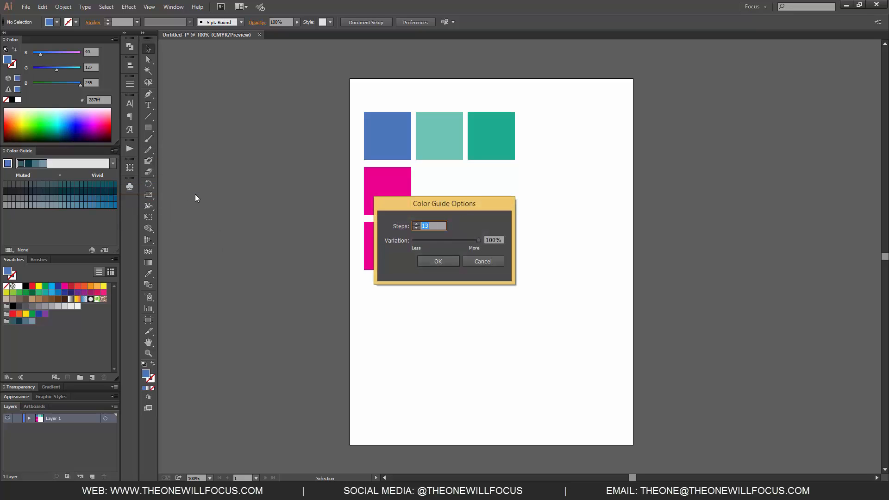
{"action": "left_click_drag", "start_coordinate": [468, 206], "coordinate": [261, 160]}
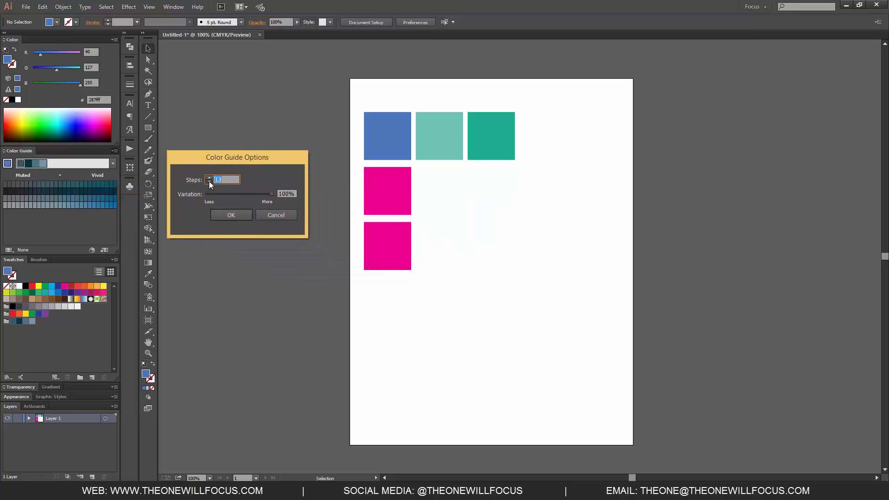
{"action": "left_click", "coordinate": [209, 182]}
{"action": "left_click", "coordinate": [209, 181]}
{"action": "left_click", "coordinate": [209, 181]}
{"action": "left_click", "coordinate": [210, 182]}
{"action": "left_click", "coordinate": [210, 182]}
{"action": "left_click", "coordinate": [210, 182]}
{"action": "left_click", "coordinate": [210, 181]}
{"action": "left_click", "coordinate": [210, 182]}
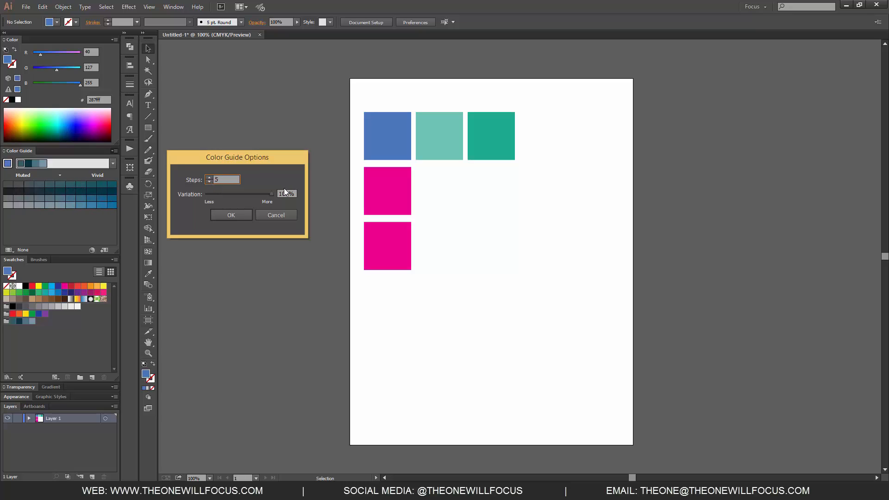
{"action": "left_click_drag", "start_coordinate": [257, 196], "coordinate": [278, 198]}
{"action": "left_click", "coordinate": [216, 194]}
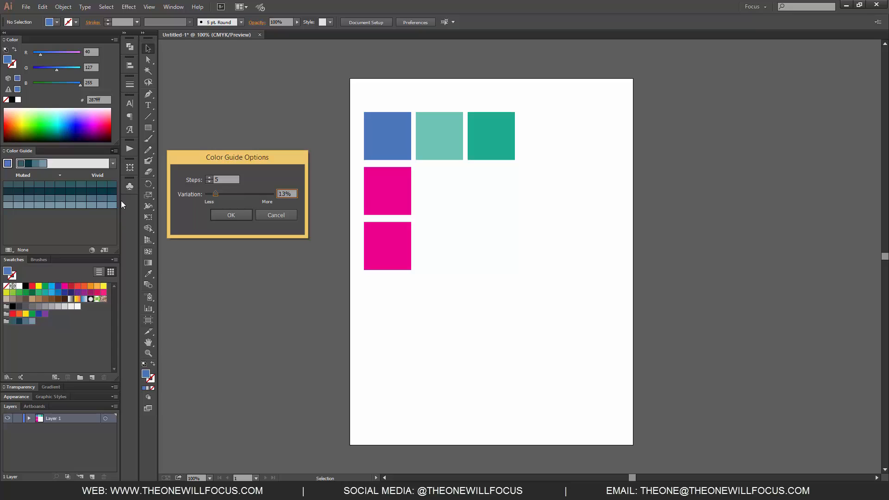
Set the colour guide to 9 steps and 100% variation, and apply the options
{"action": "left_click", "coordinate": [216, 179]}
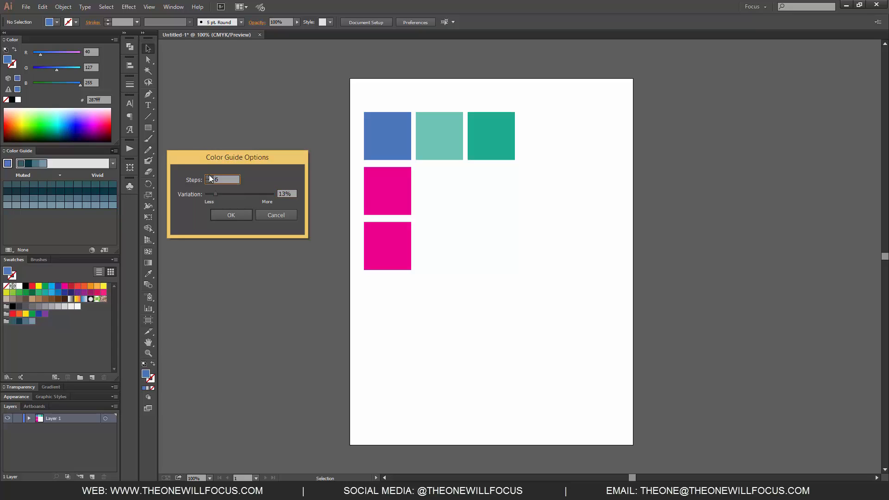
{"action": "type", "text": "9"}
{"action": "left_click_drag", "start_coordinate": [216, 193], "coordinate": [296, 204]}
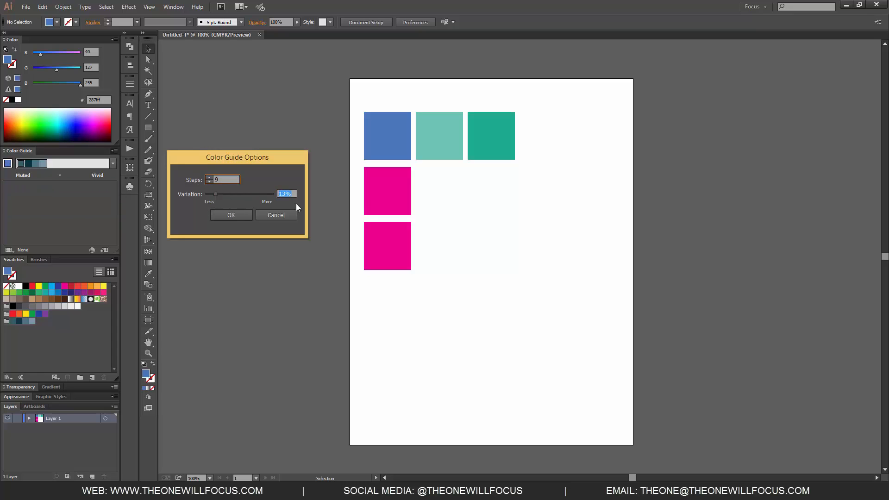
{"action": "left_click", "coordinate": [239, 213]}
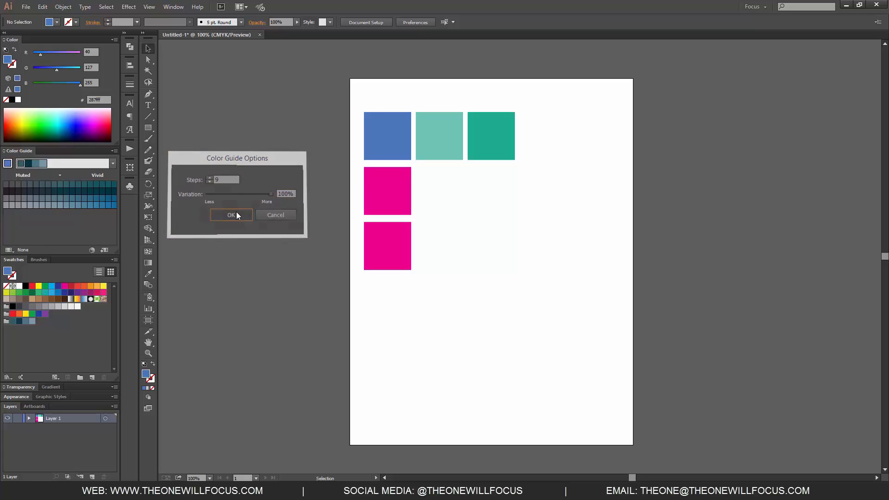
Show warm/cool variations in the colour guide and apply its options with the variation at maximum
{"action": "left_click", "coordinate": [114, 151]}
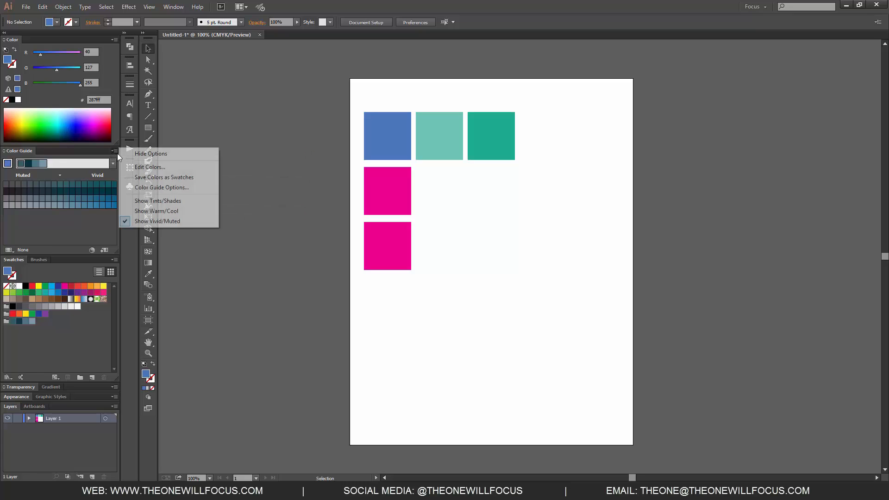
{"action": "left_click", "coordinate": [172, 211]}
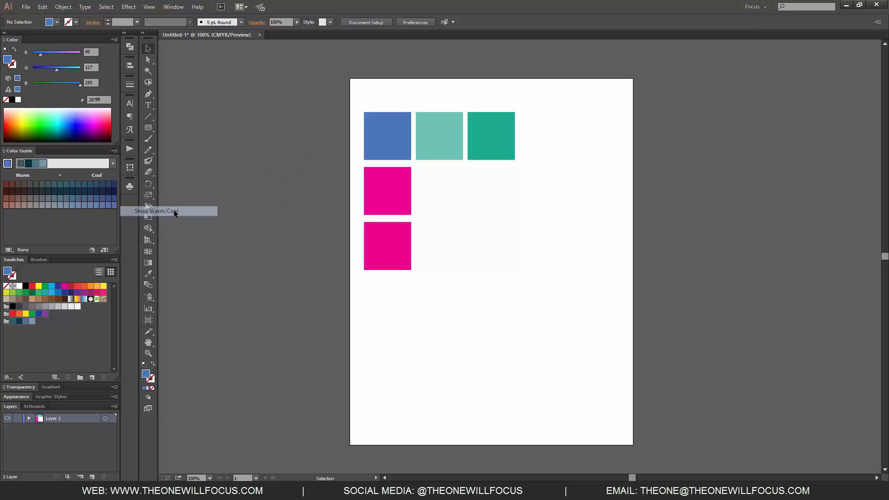
{"action": "left_click", "coordinate": [114, 151]}
{"action": "left_click", "coordinate": [156, 187]}
{"action": "left_click_drag", "start_coordinate": [272, 193], "coordinate": [293, 190]}
{"action": "left_click", "coordinate": [231, 215]}
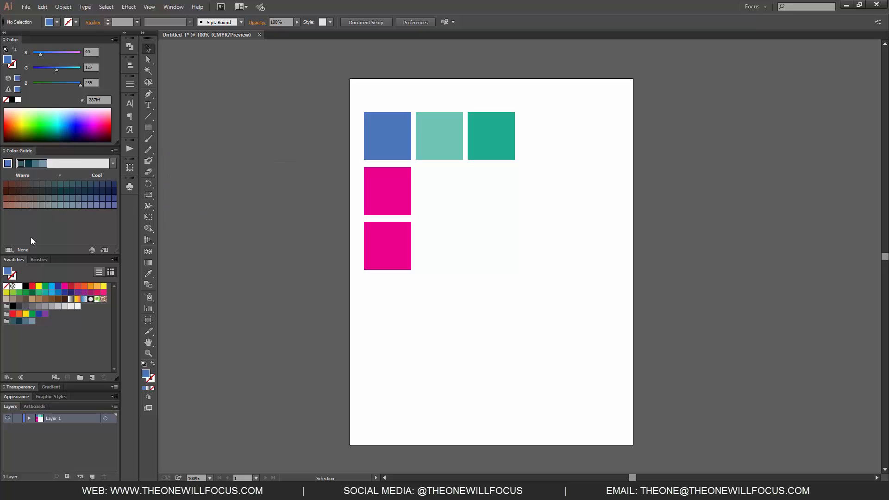
Limit the colour guide's variations to the Beach swatch library from the Nature collection
{"action": "left_click", "coordinate": [9, 250]}
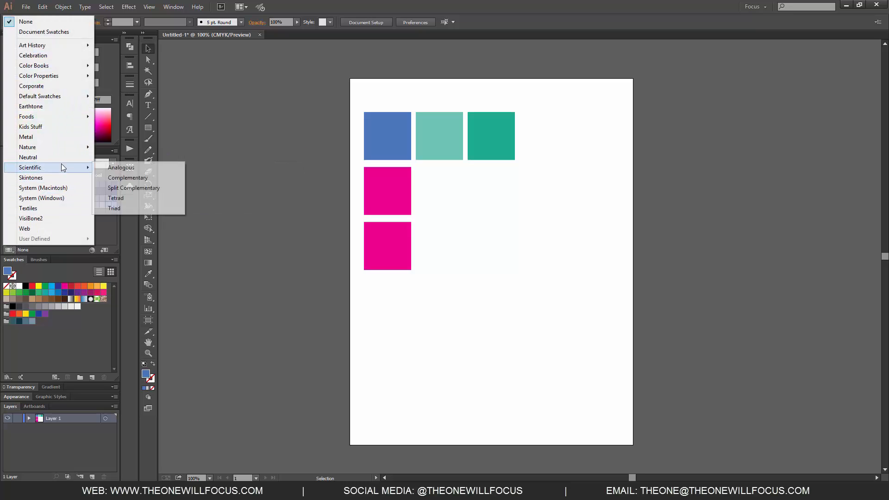
{"action": "mouse_move", "coordinate": [59, 147]}
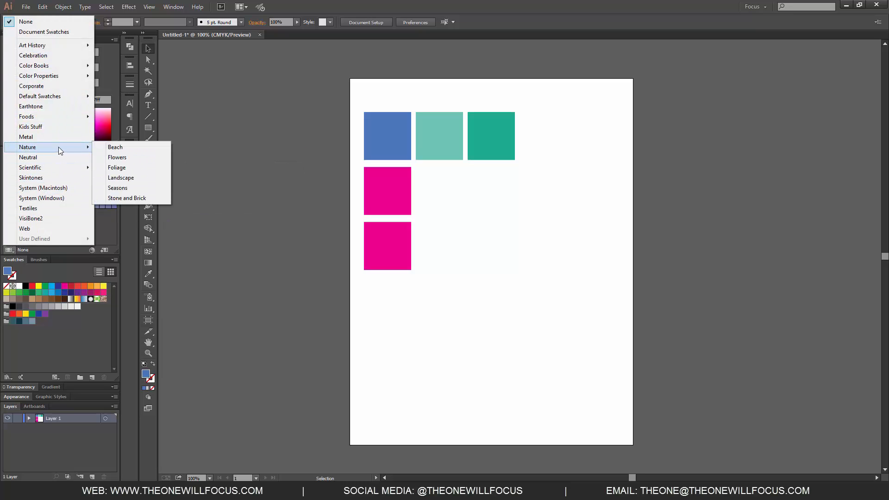
{"action": "left_click", "coordinate": [121, 148]}
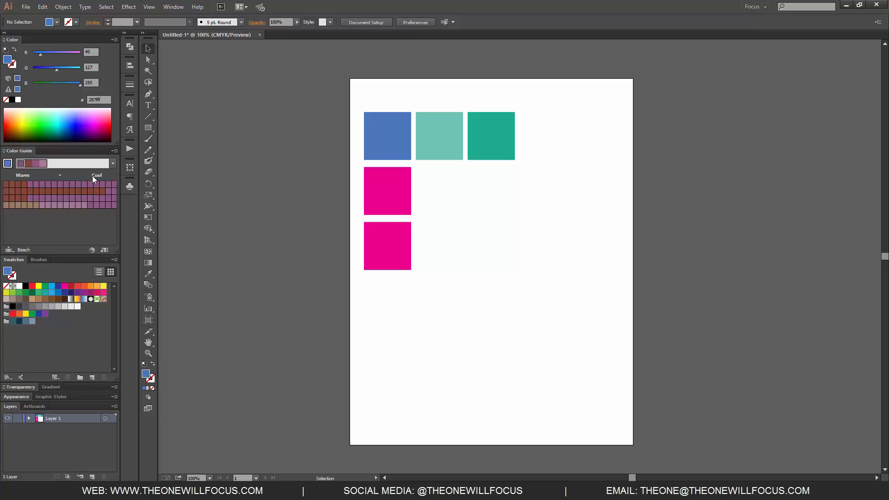
{"action": "left_click", "coordinate": [114, 151]}
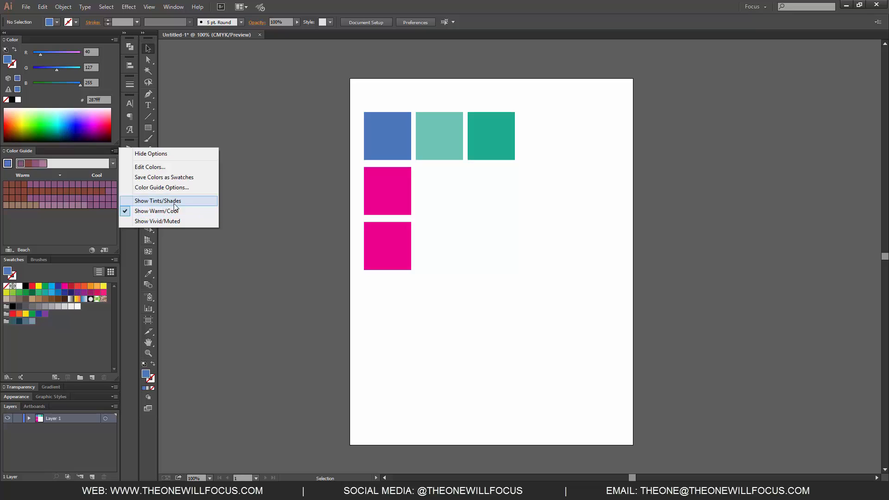
{"action": "left_click", "coordinate": [177, 220]}
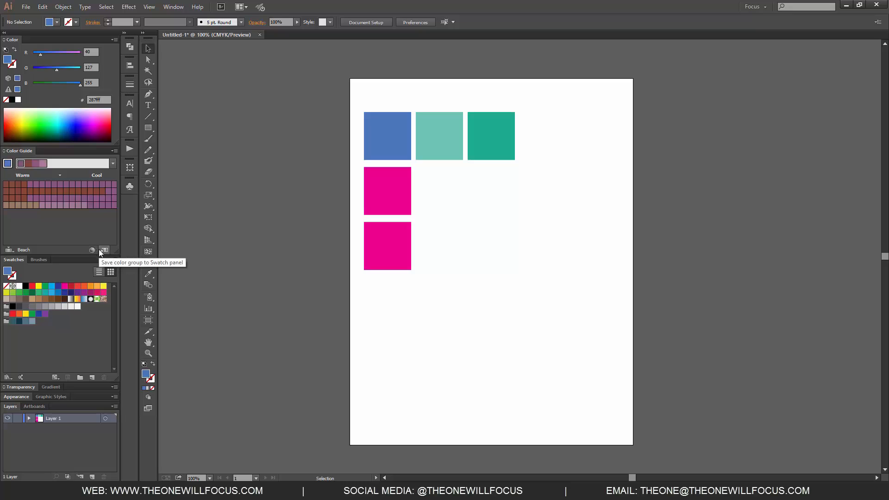
Try shifting the Beach-limited harmony colours on the Edit Colors wheel, and discard the change
{"action": "left_click", "coordinate": [93, 250]}
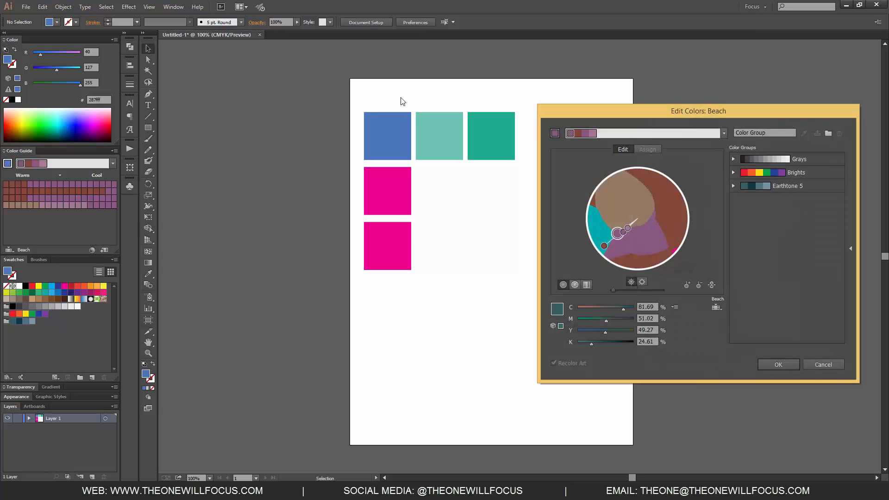
{"action": "mouse_move", "coordinate": [621, 232]}
{"action": "left_mouse_down"}
{"action": "mouse_move", "coordinate": [655, 227]}
{"action": "mouse_move", "coordinate": [657, 204]}
{"action": "mouse_move", "coordinate": [627, 199]}
{"action": "left_mouse_up"}
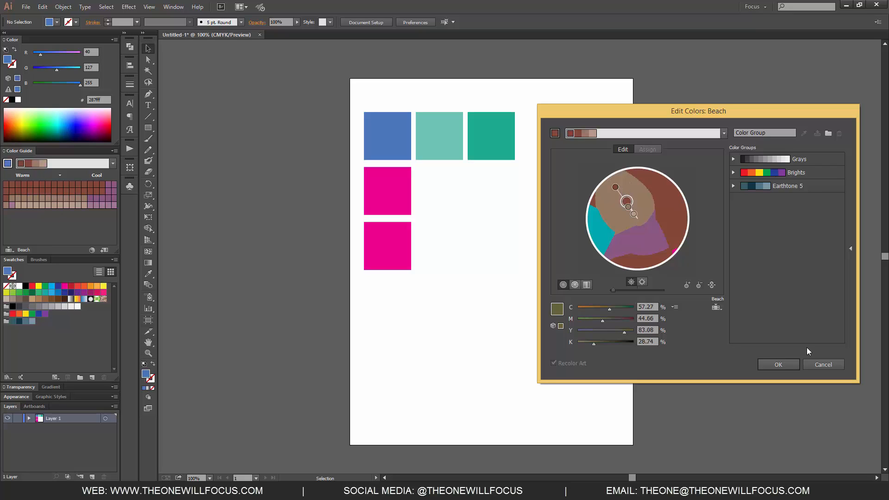
{"action": "left_click", "coordinate": [814, 364]}
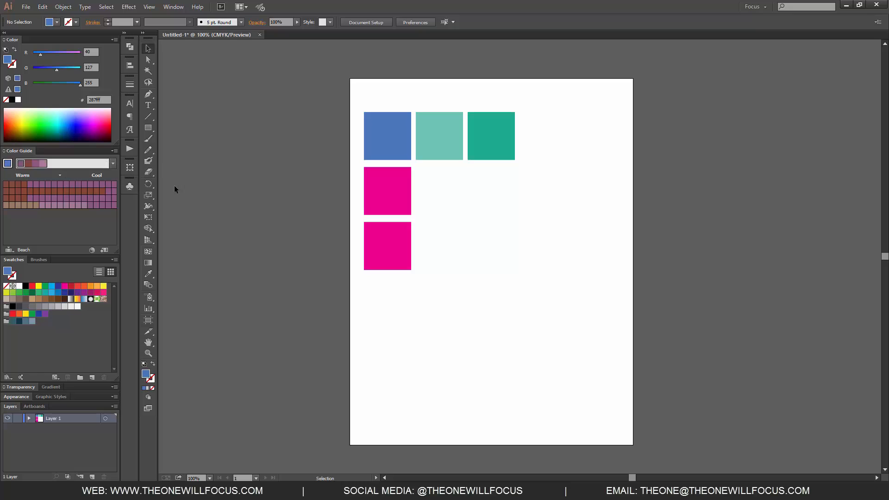
Load the Brights colour group into the colour guide and open all five squares for recolouring with it
{"action": "left_click", "coordinate": [7, 314]}
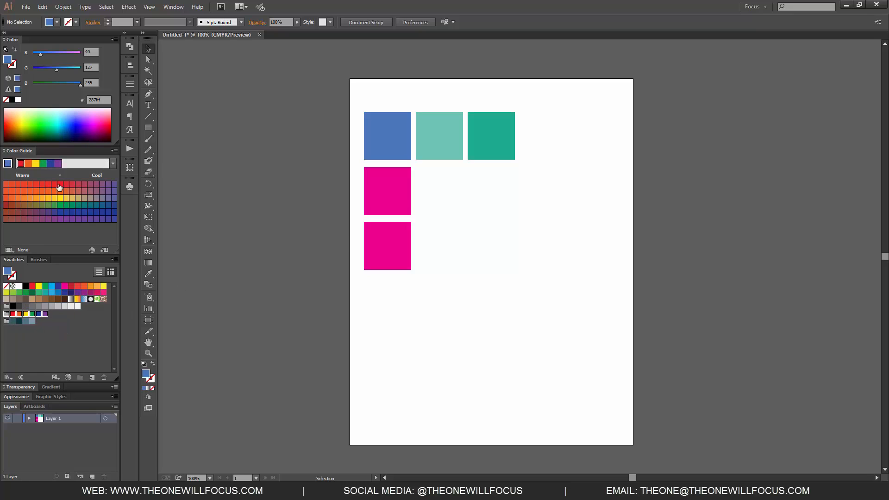
{"action": "left_click_drag", "start_coordinate": [555, 321], "coordinate": [314, 43]}
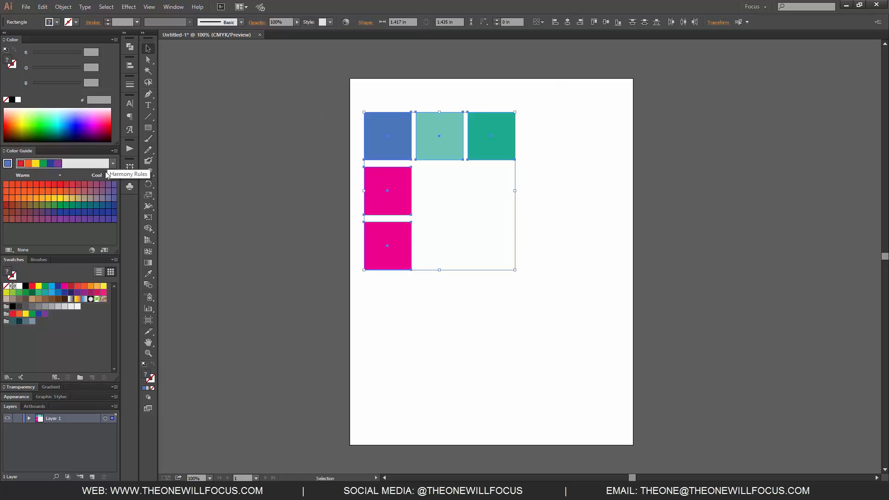
{"action": "left_click", "coordinate": [92, 250]}
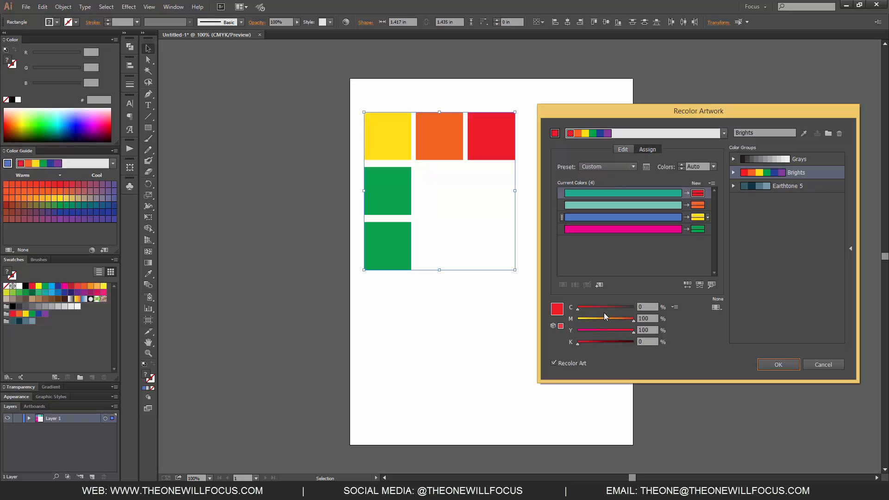
Rotate the linked Brights colours on the wheel to make the squares yellow, orange, red and teal, and apply the recolouring, saving the group's changes
{"action": "left_click", "coordinate": [624, 145]}
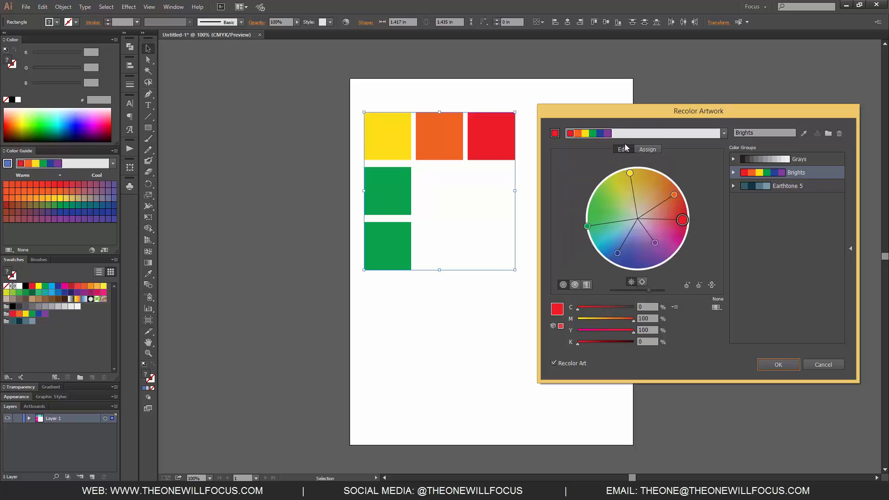
{"action": "mouse_move", "coordinate": [605, 318]}
{"action": "left_mouse_down"}
{"action": "mouse_move", "coordinate": [587, 322]}
{"action": "mouse_move", "coordinate": [613, 308]}
{"action": "mouse_move", "coordinate": [588, 313]}
{"action": "left_mouse_up"}
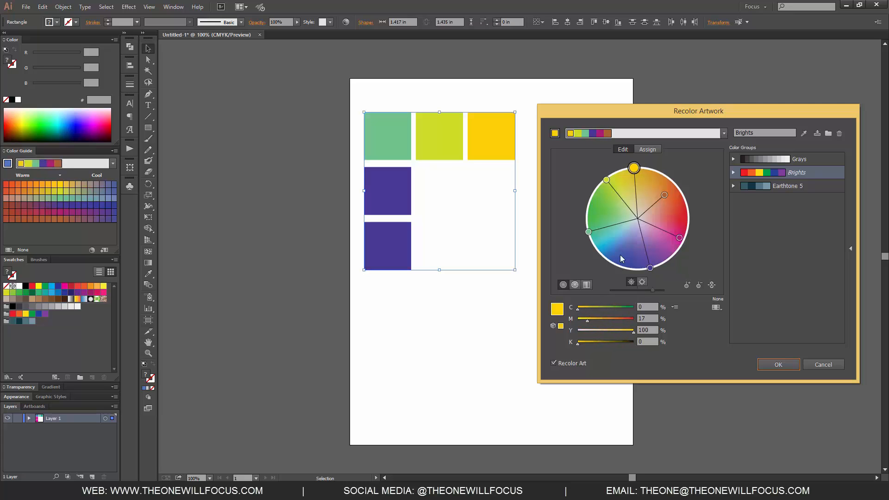
{"action": "left_click_drag", "start_coordinate": [664, 195], "coordinate": [674, 228]}
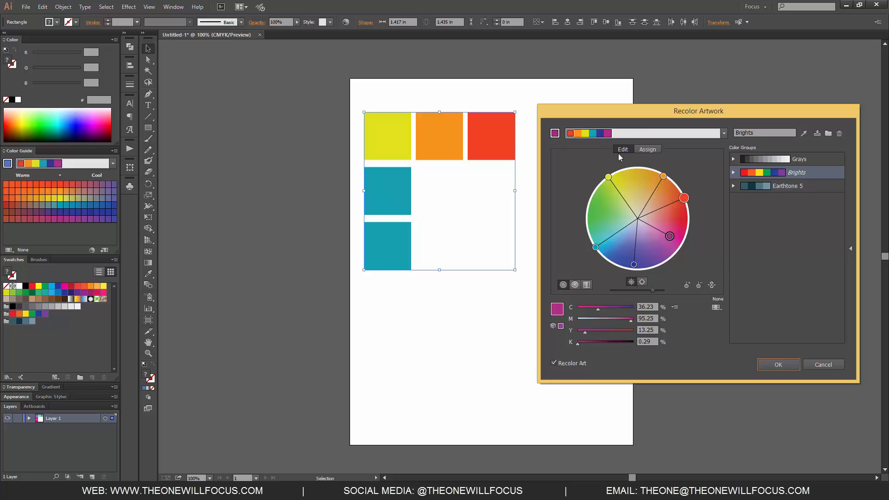
{"action": "left_click", "coordinate": [648, 149]}
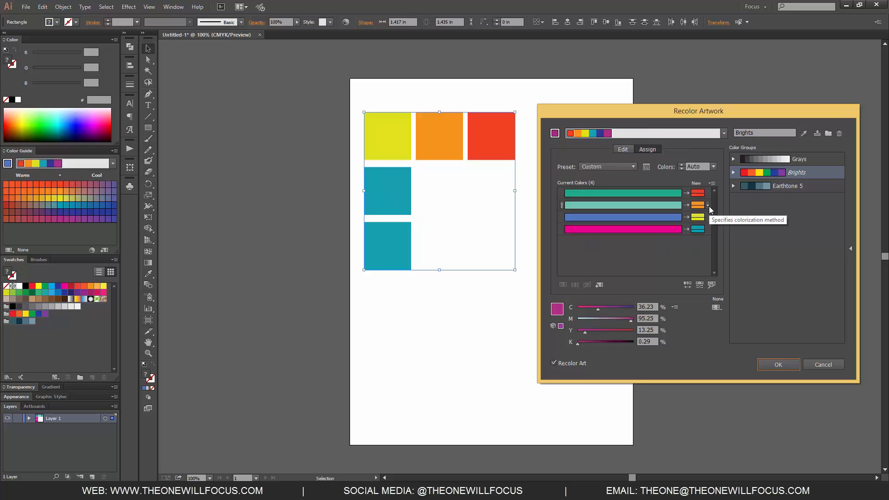
{"action": "left_click", "coordinate": [778, 364]}
{"action": "key", "text": "Return"}
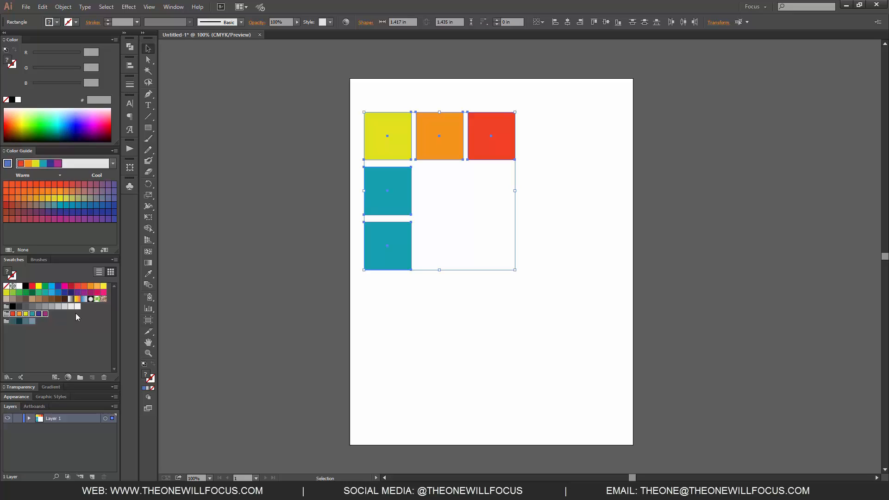
Save the colour guide's current harmony as a new colour group in the swatches
{"action": "left_click", "coordinate": [105, 250]}
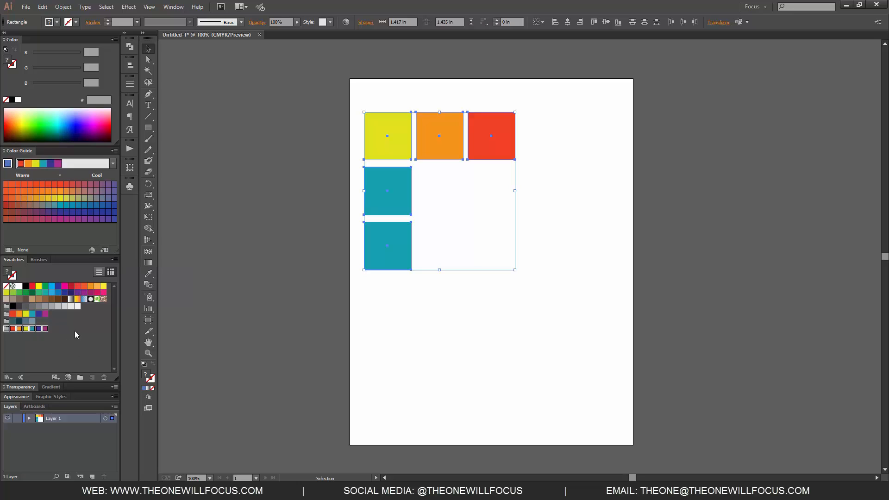
{"action": "left_click", "coordinate": [50, 326]}
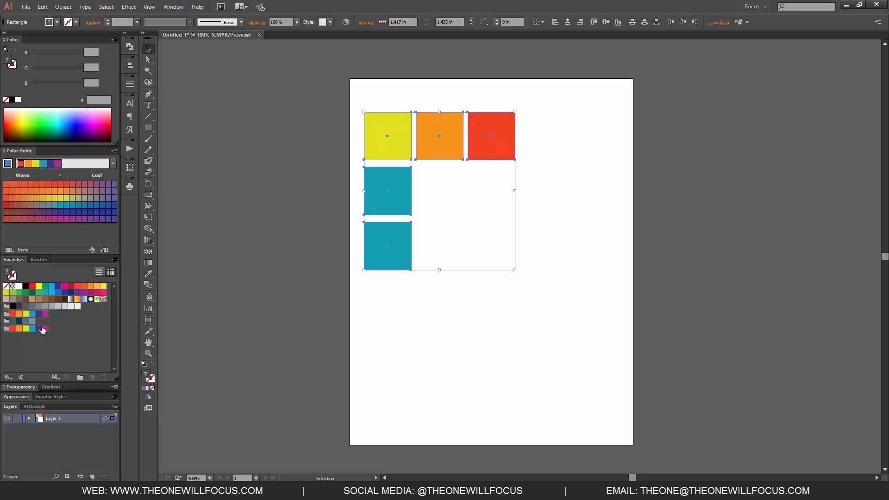